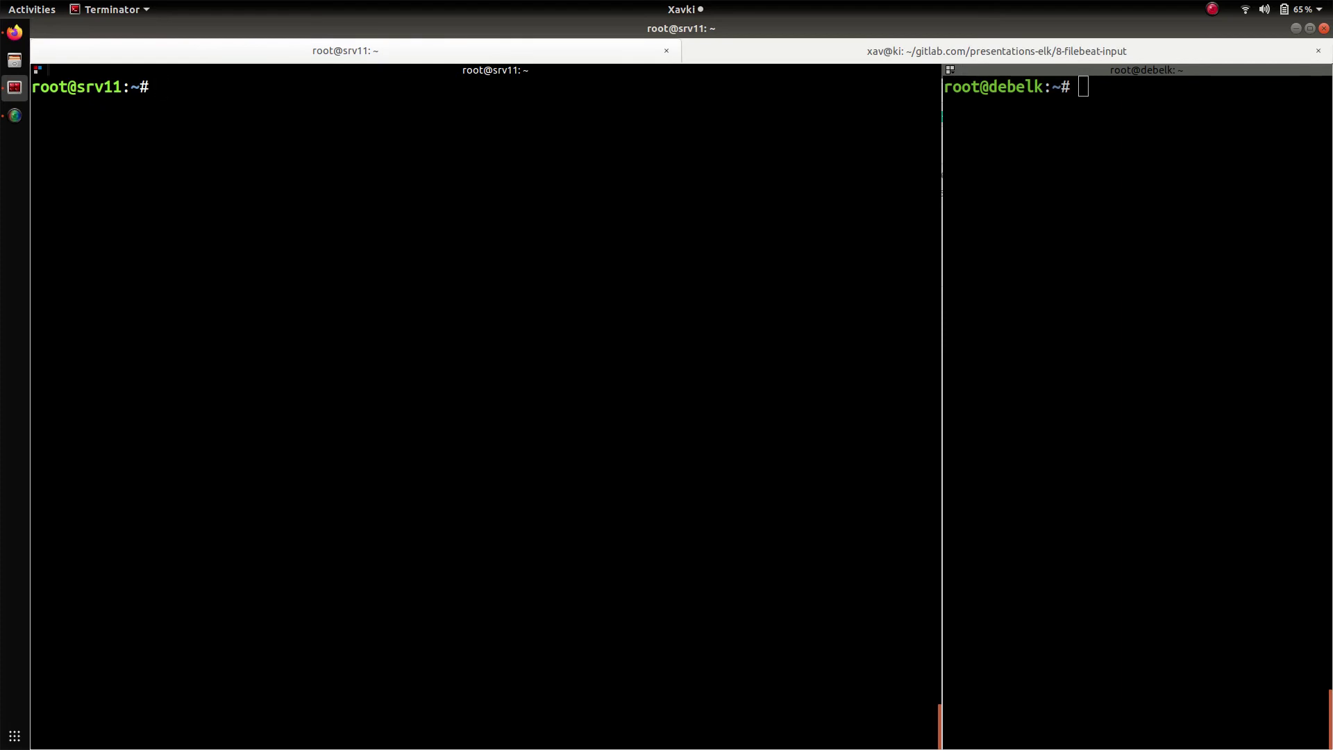
Try to view /var/lib/filebeat/ with less on srv11
text(less /var/li)
key(Tab)
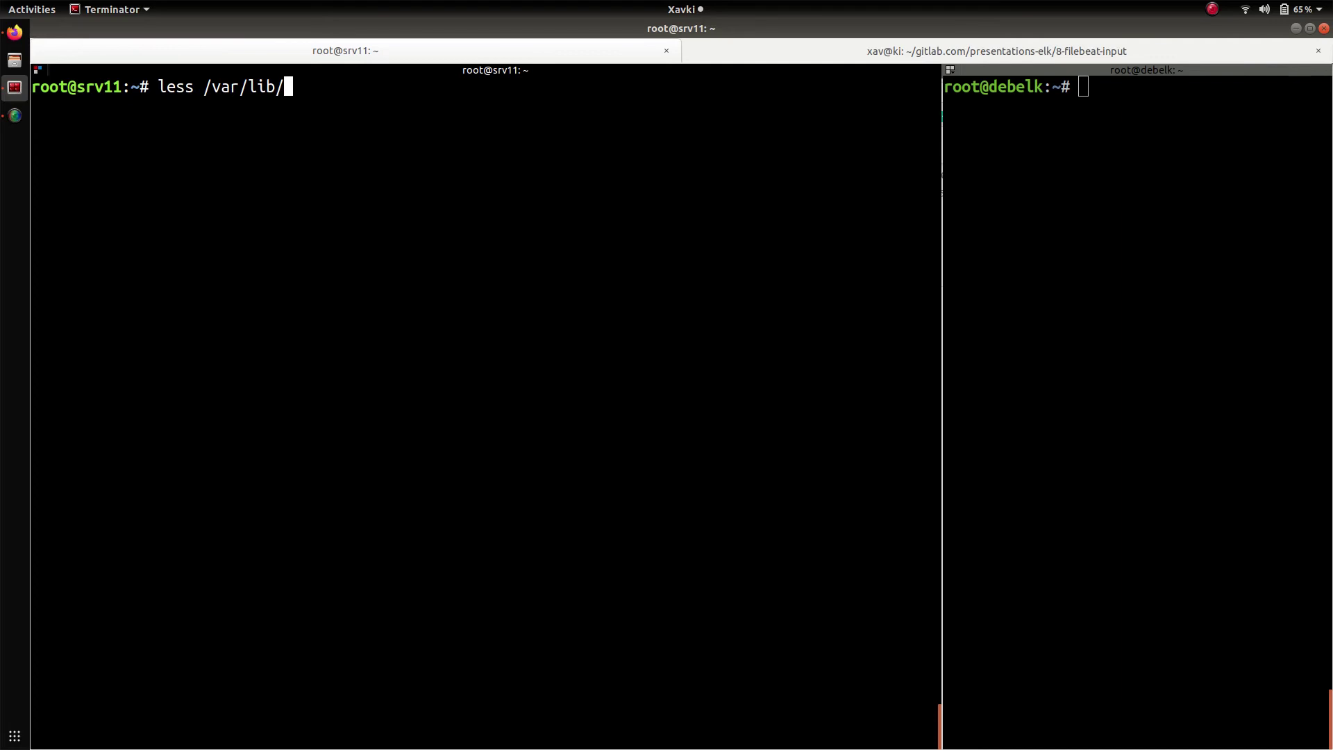
text(fi)
key(Tab)
key(Return)
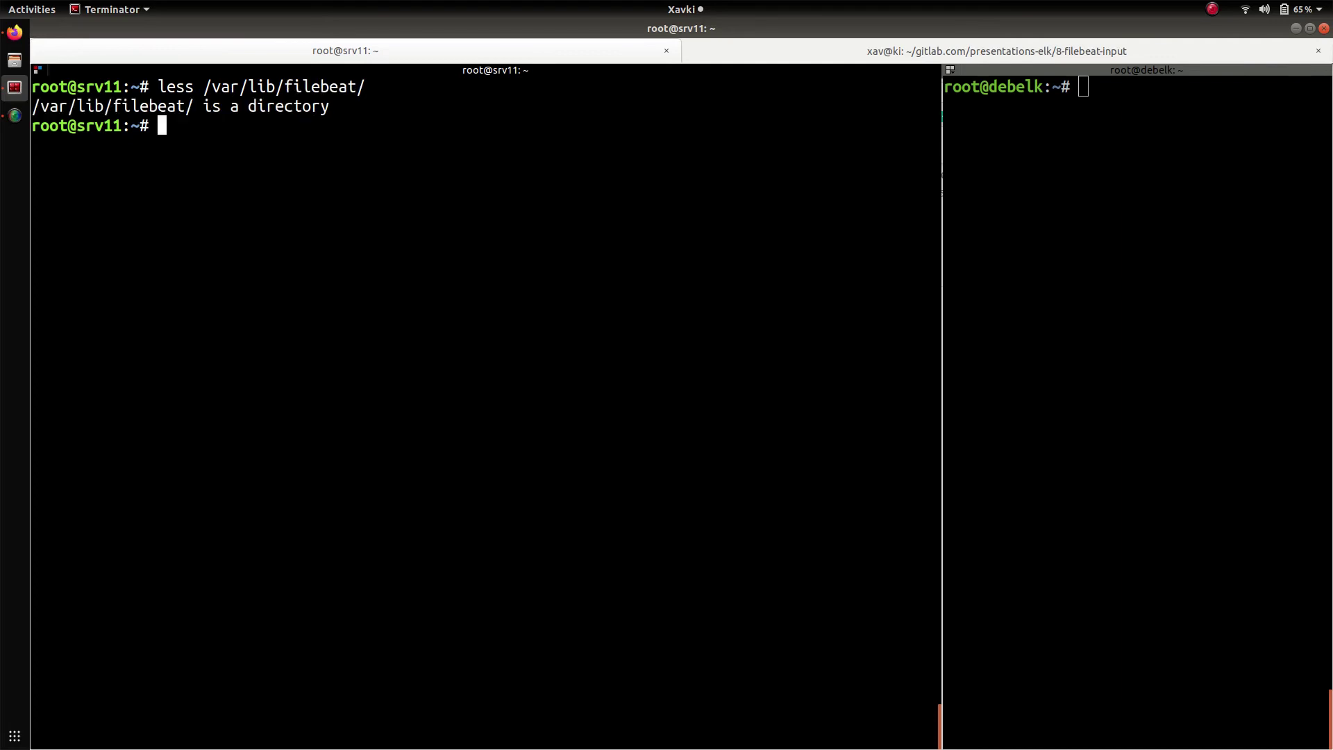
List the contents of /var/lib/filebeat/ by changing the previous command from less to ls
key(Up)
key(Left)
key(Left)
key(Left)
key(Left)
key(Left)
key(Left)
key(Left)
key(Left)
key(Left)
key(Left)
key(Left)
key(Left)
key(Left)
key(Left)
key(Left)
key(Left)
key(Left)
key(Left)
key(Left)
key(Left)
key(BackSpace)
key(BackSpace)
key(Return)
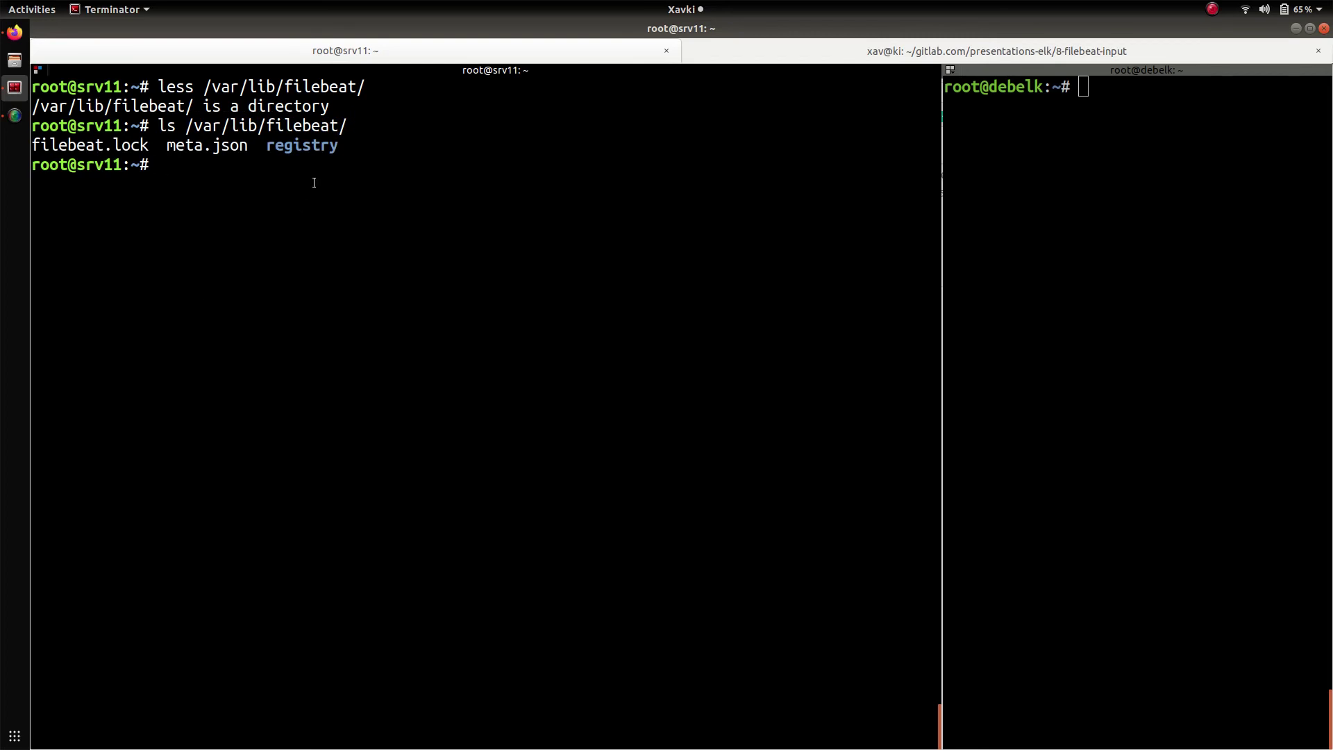
List the contents of the registry directory under /var/lib/filebeat/
double_click(318, 154)
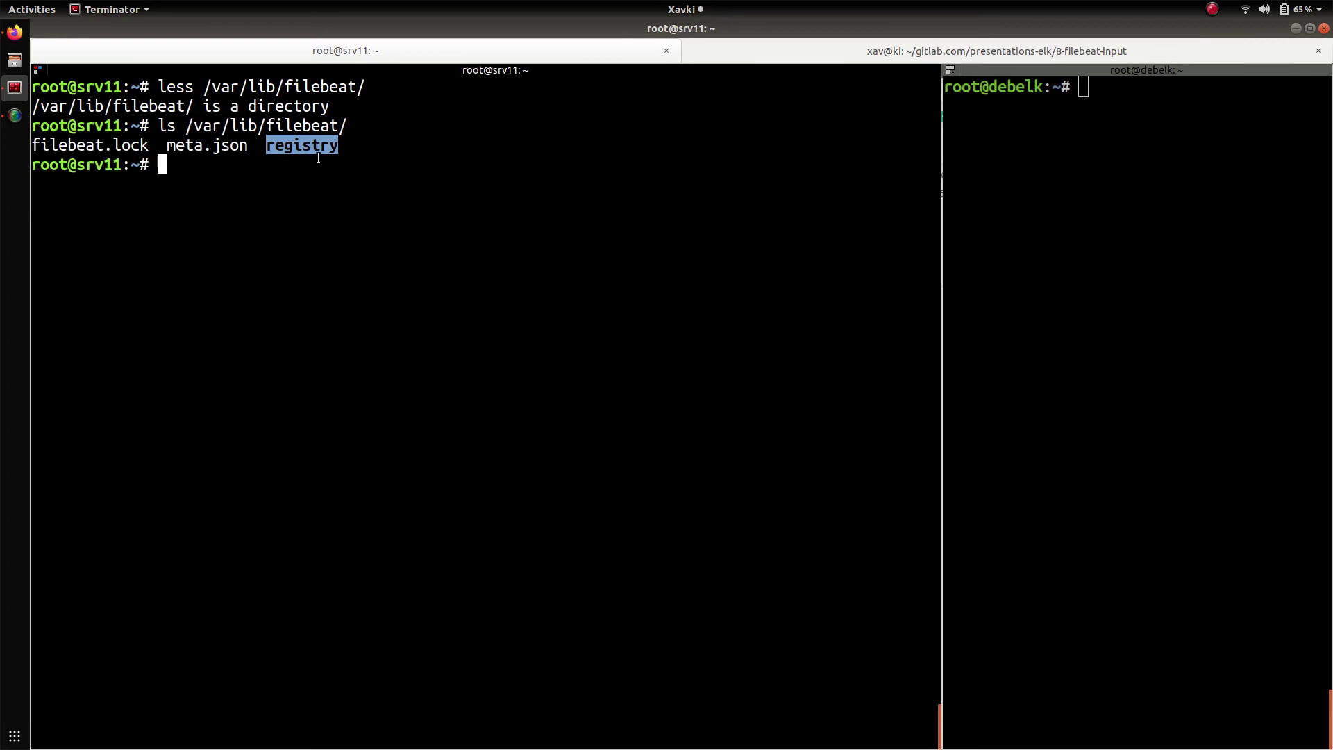
key(Up)
text(re)
key(Tab)
key(Return)
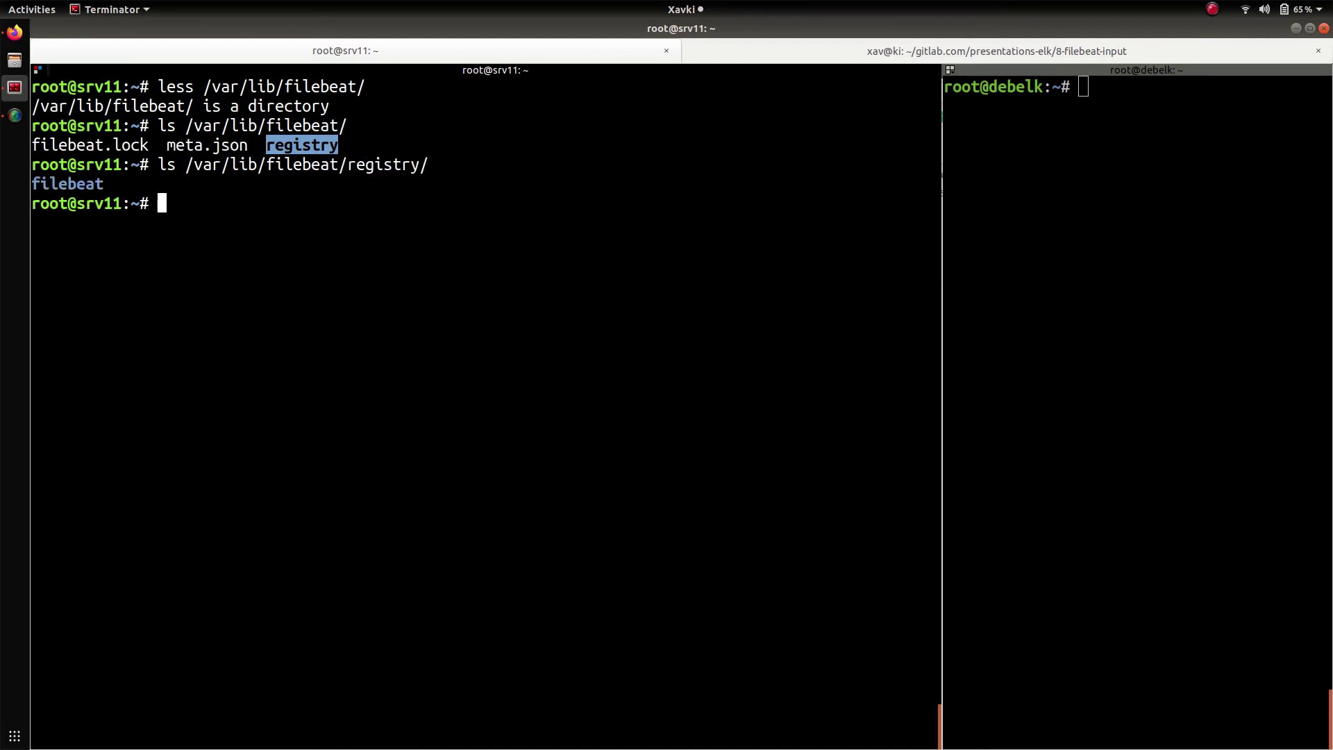
List the files in /var/lib/filebeat/registry/filebeat/ and highlight their names in the output
key(Up)
text(fi)
key(Tab)
key(Return)
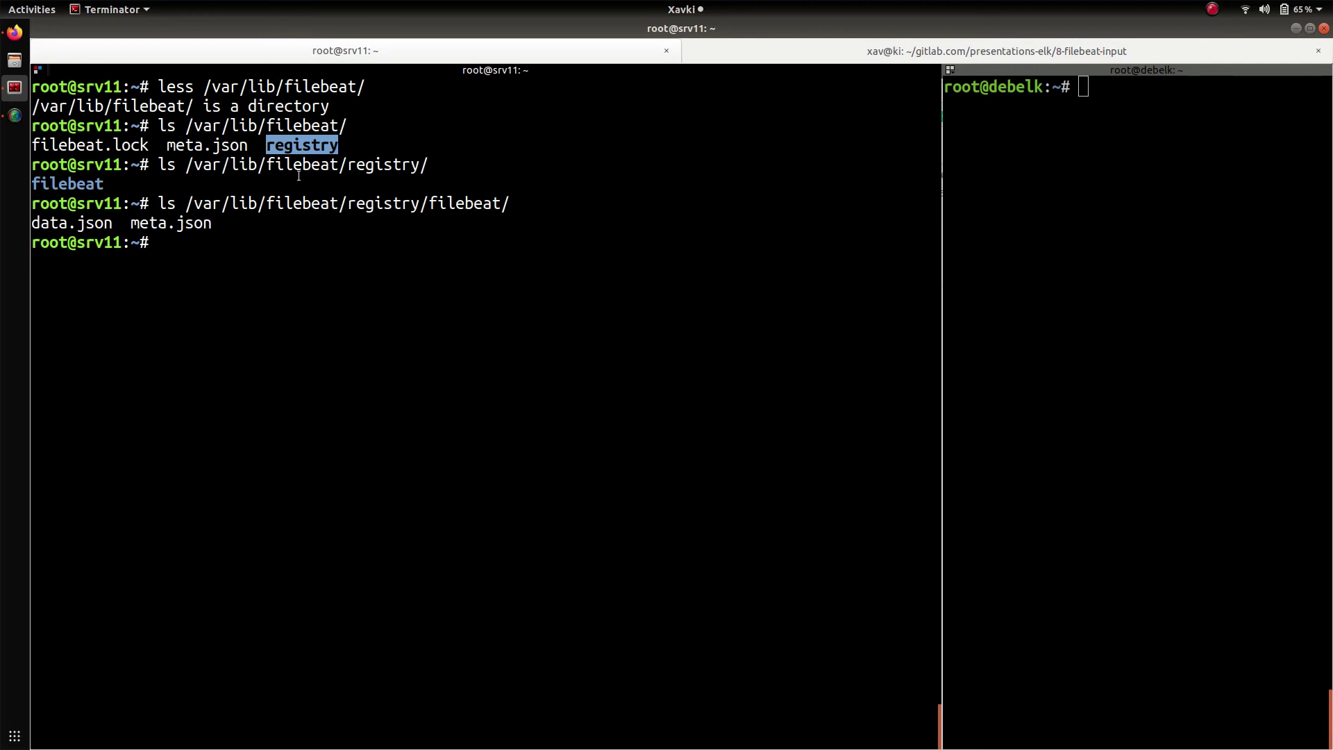
drag(211, 223, 33, 219)
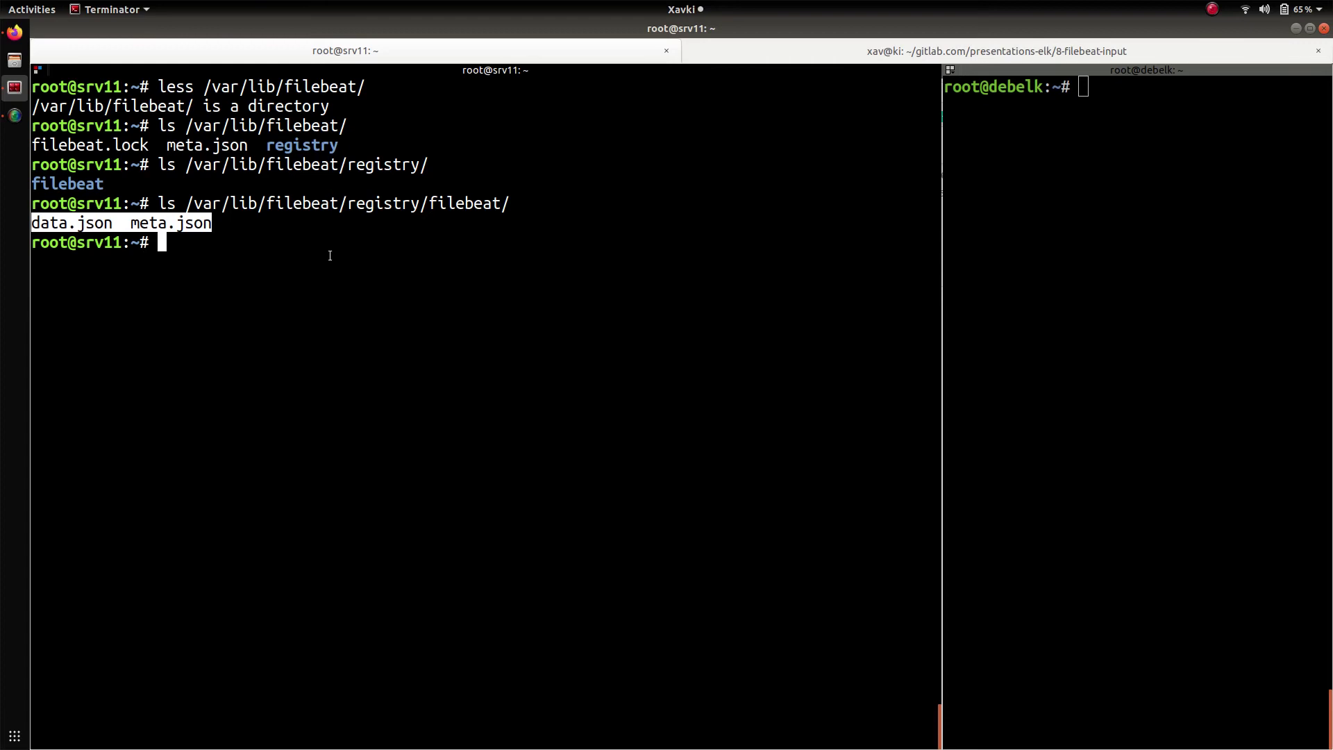
Restart the filebeat service on srv11 with systemctl, and clear the terminal
key(super)
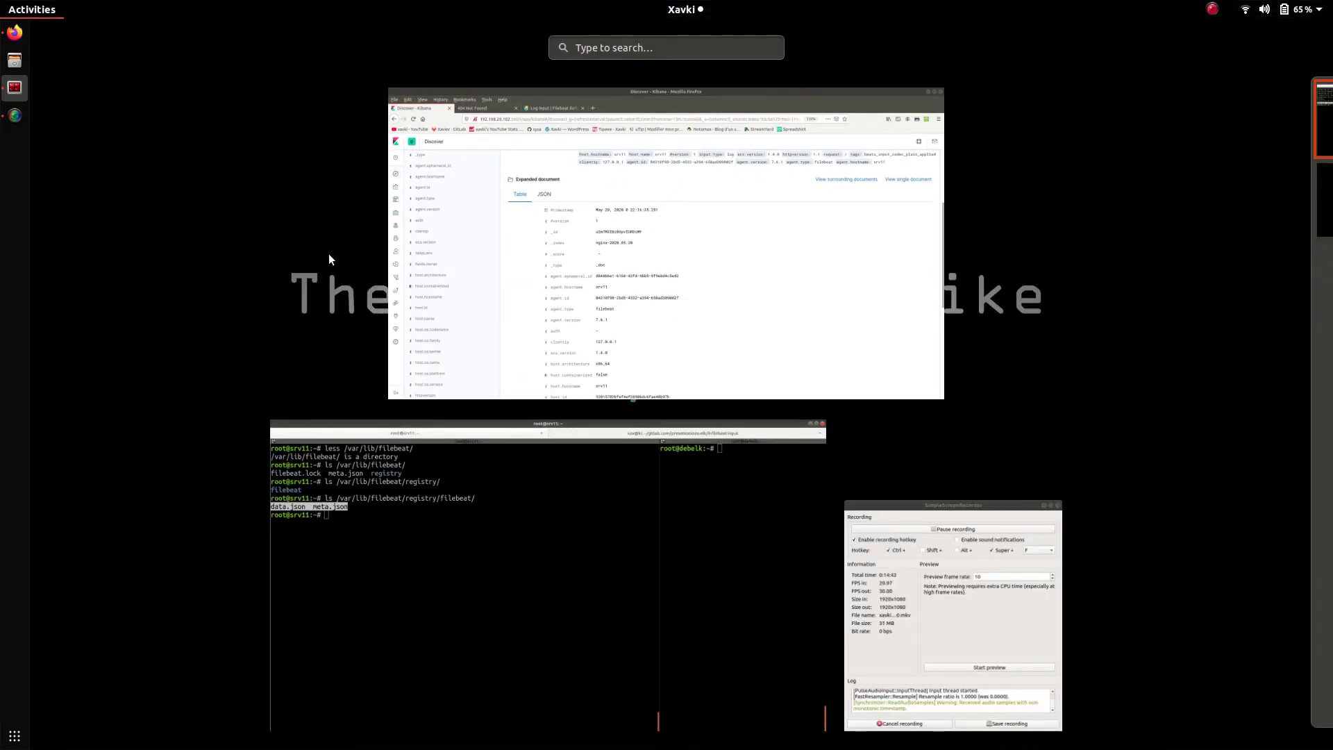
key(super)
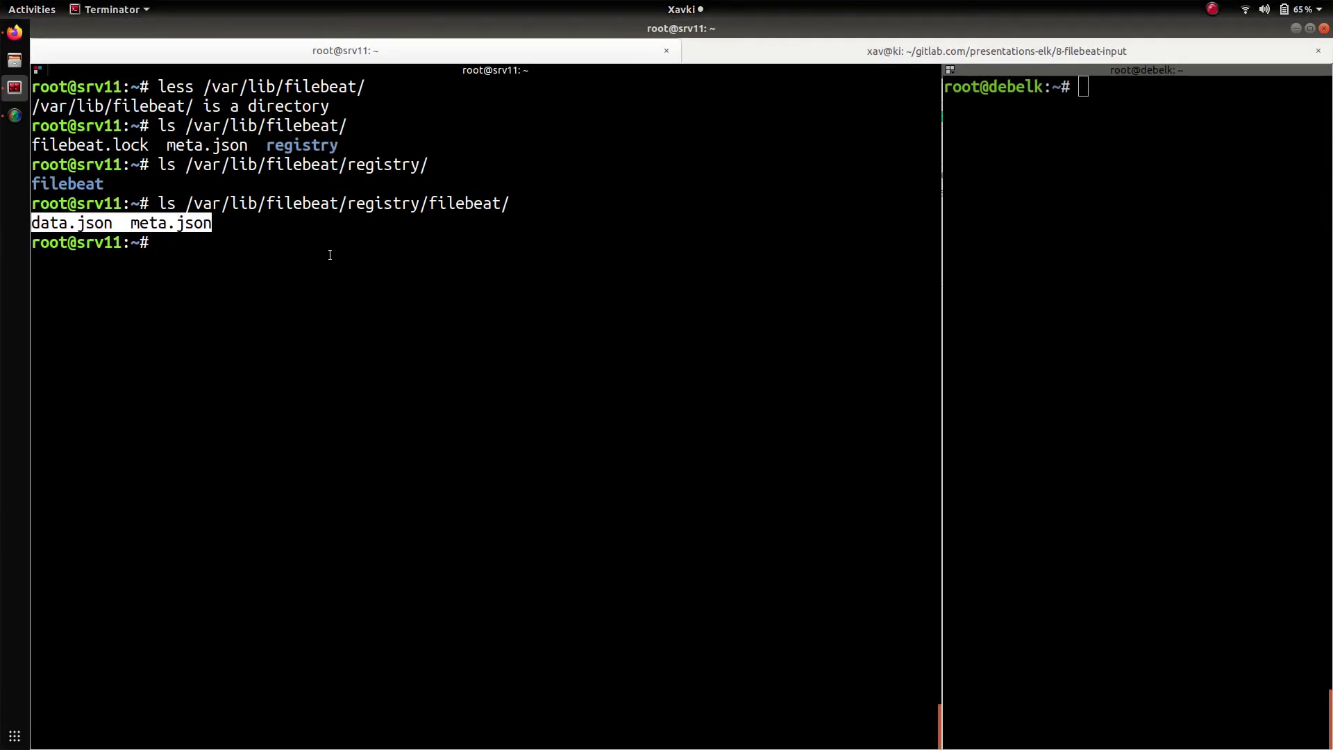
key(Up)
key(Up)
key(Up)
key(Up)
key(Up)
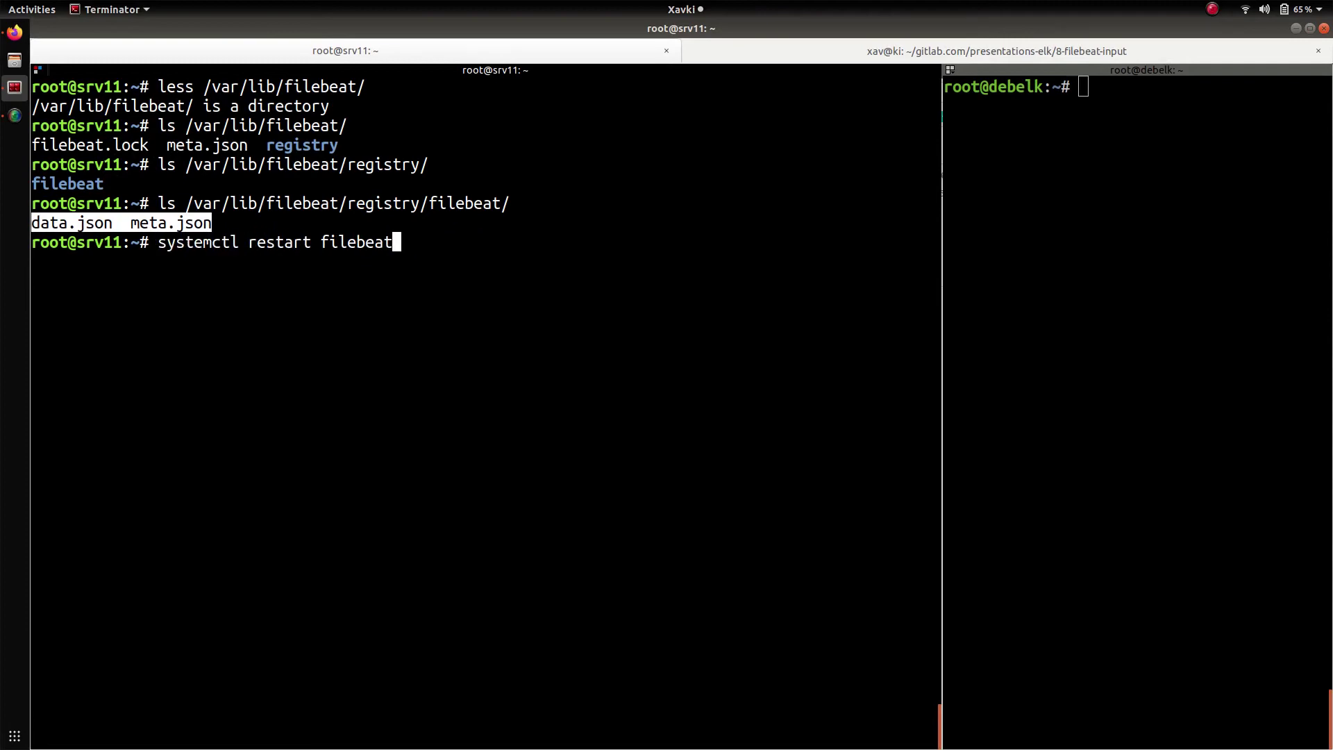
key(Return)
key(ctrl+l)
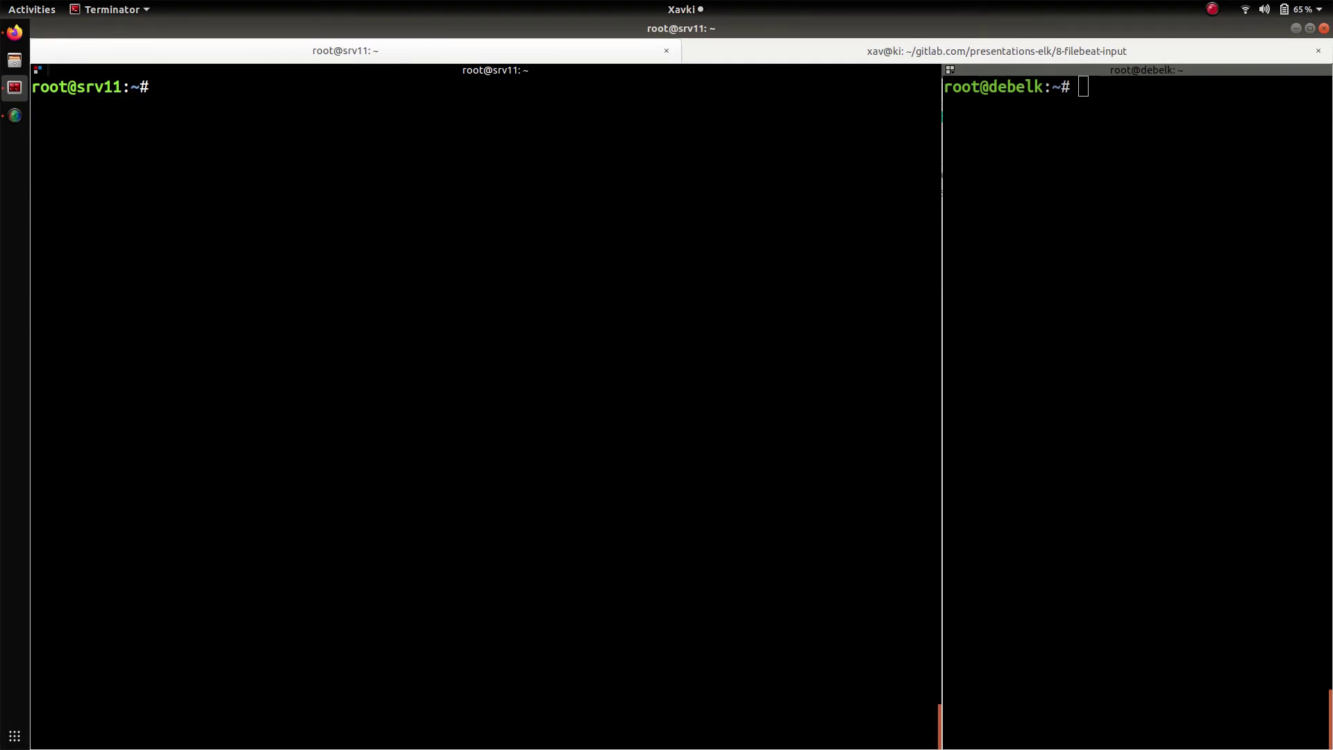
key(Up)
key(Up)
key(Up)
key(Down)
key(Down)
key(ctrl+w)
key(ctrl+w)
key(ctrl+w)
Switch to Firefox, load 192.168.20.104 in the 404 page's tab, and reload it several times to generate access logs
key(alt+Tab)
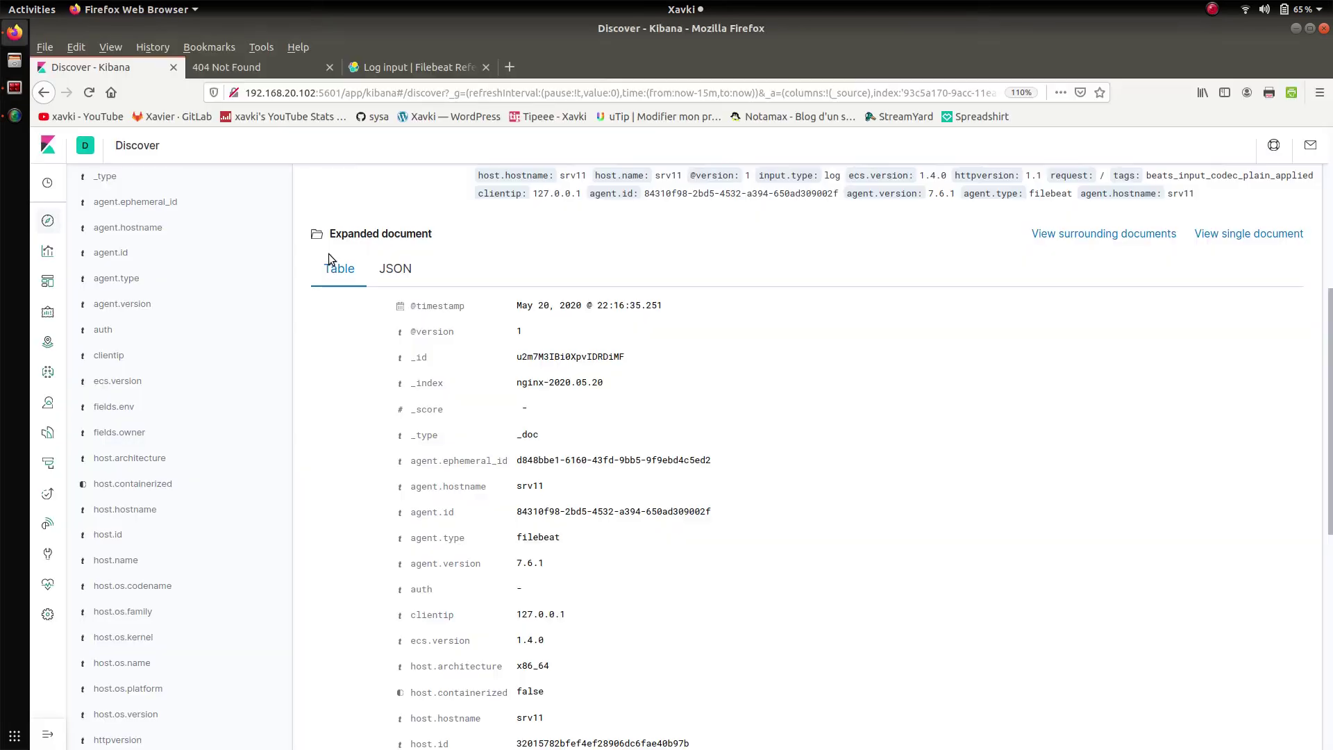
click(288, 68)
click(379, 96)
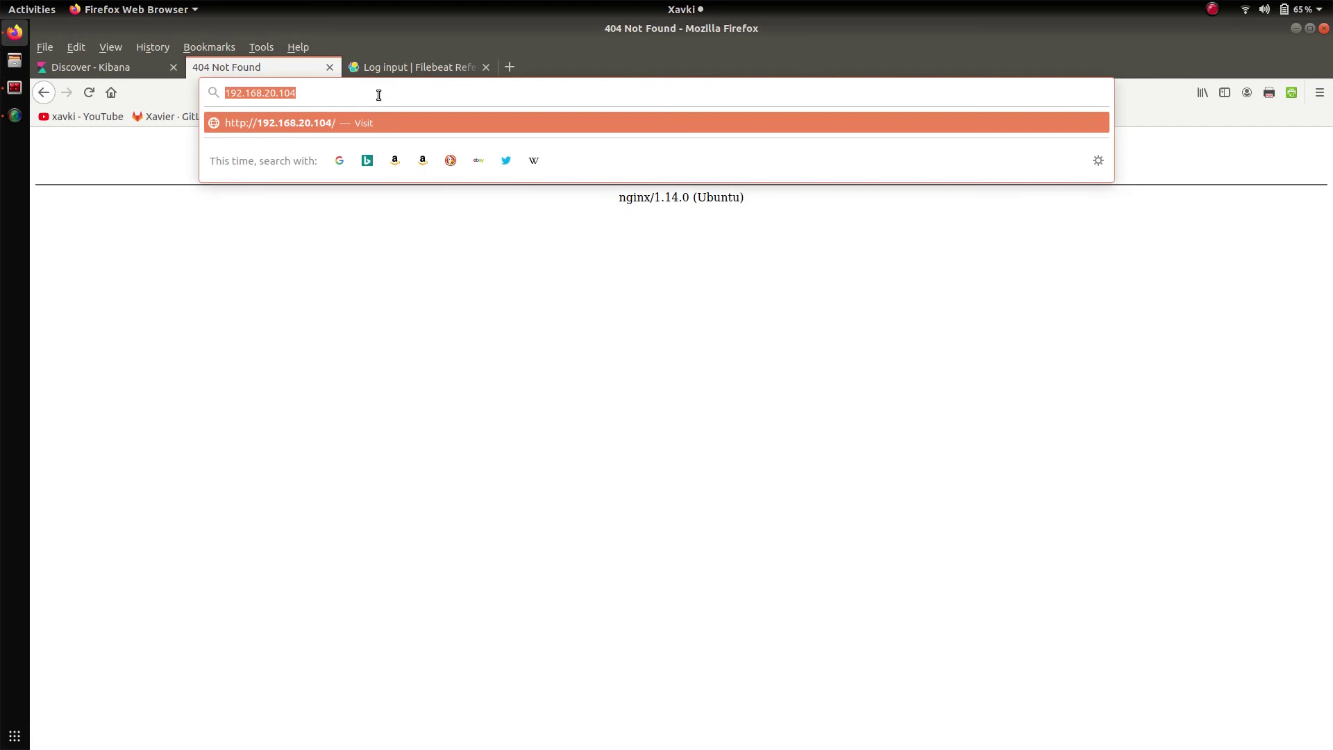
click(378, 95)
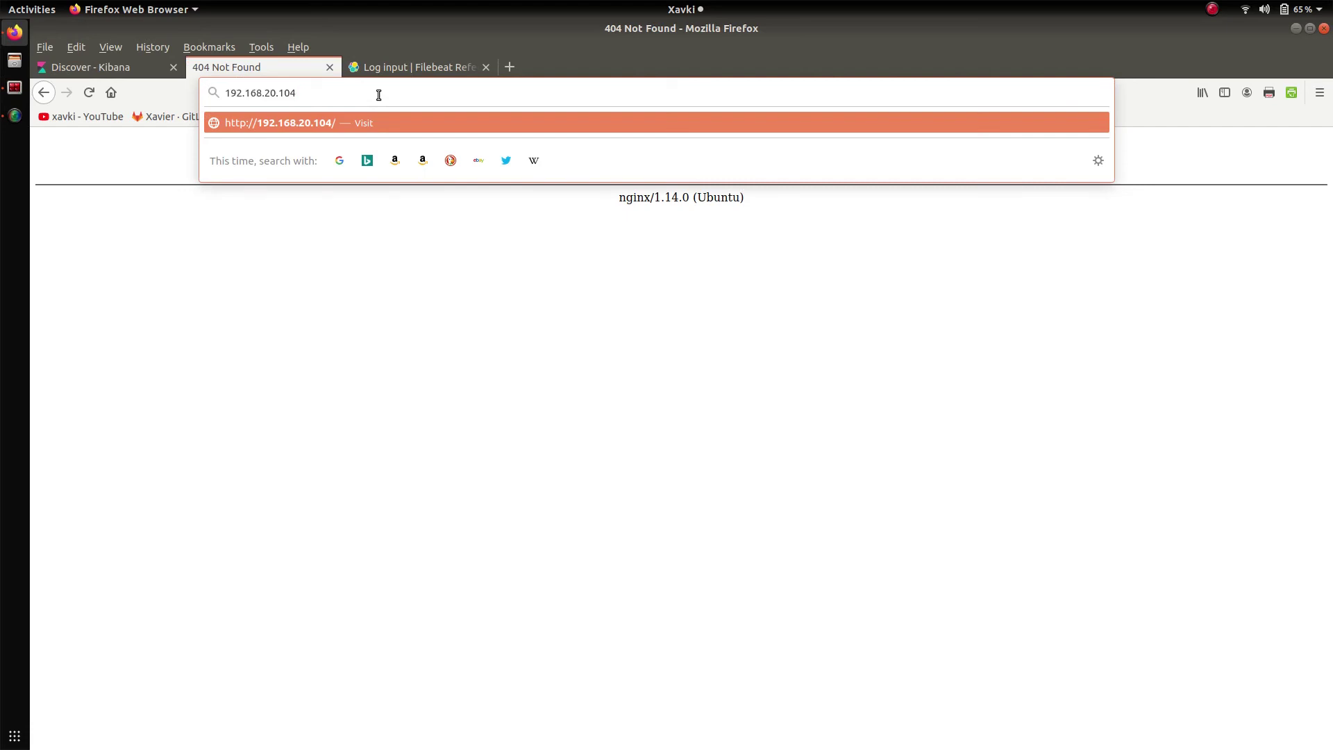
key(Return)
key(F5)
key(F5)
key(F5)
key(F5)
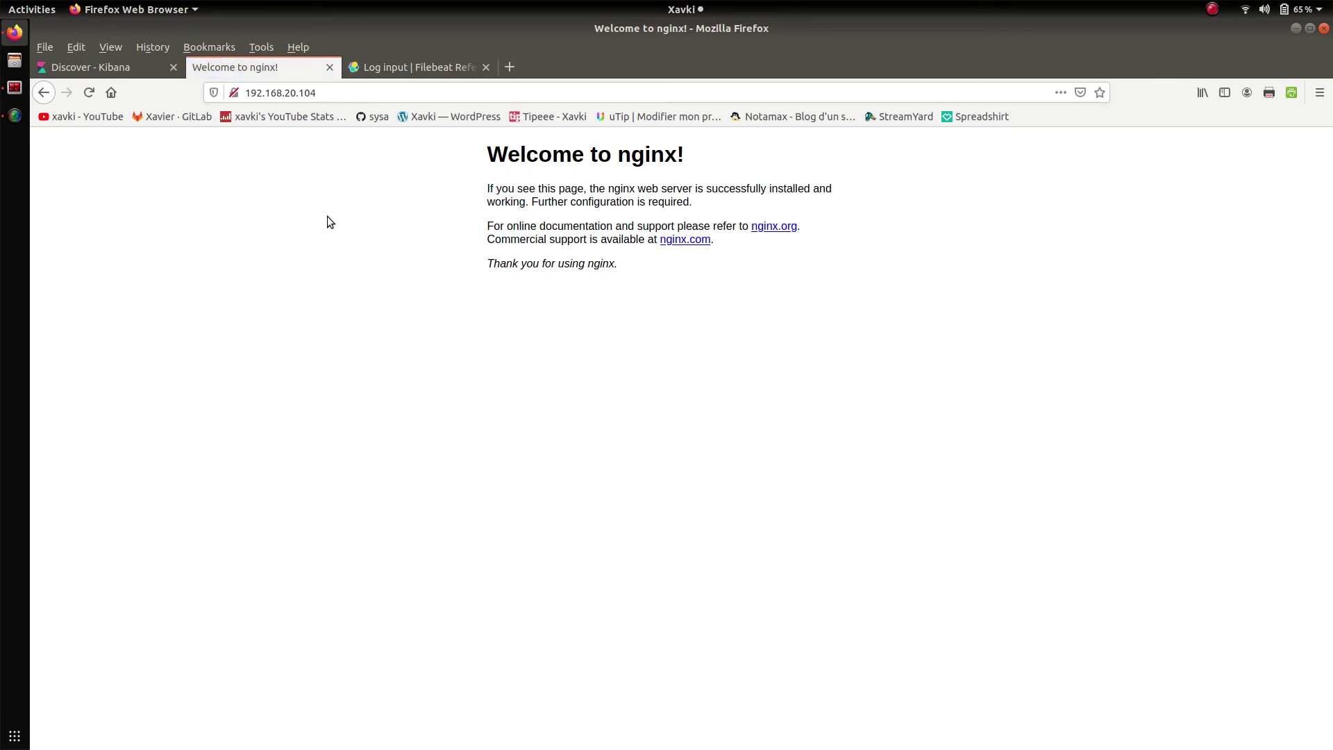
Return to Kibana Discover and refresh the nginx* results for the last 15 minutes
click(140, 69)
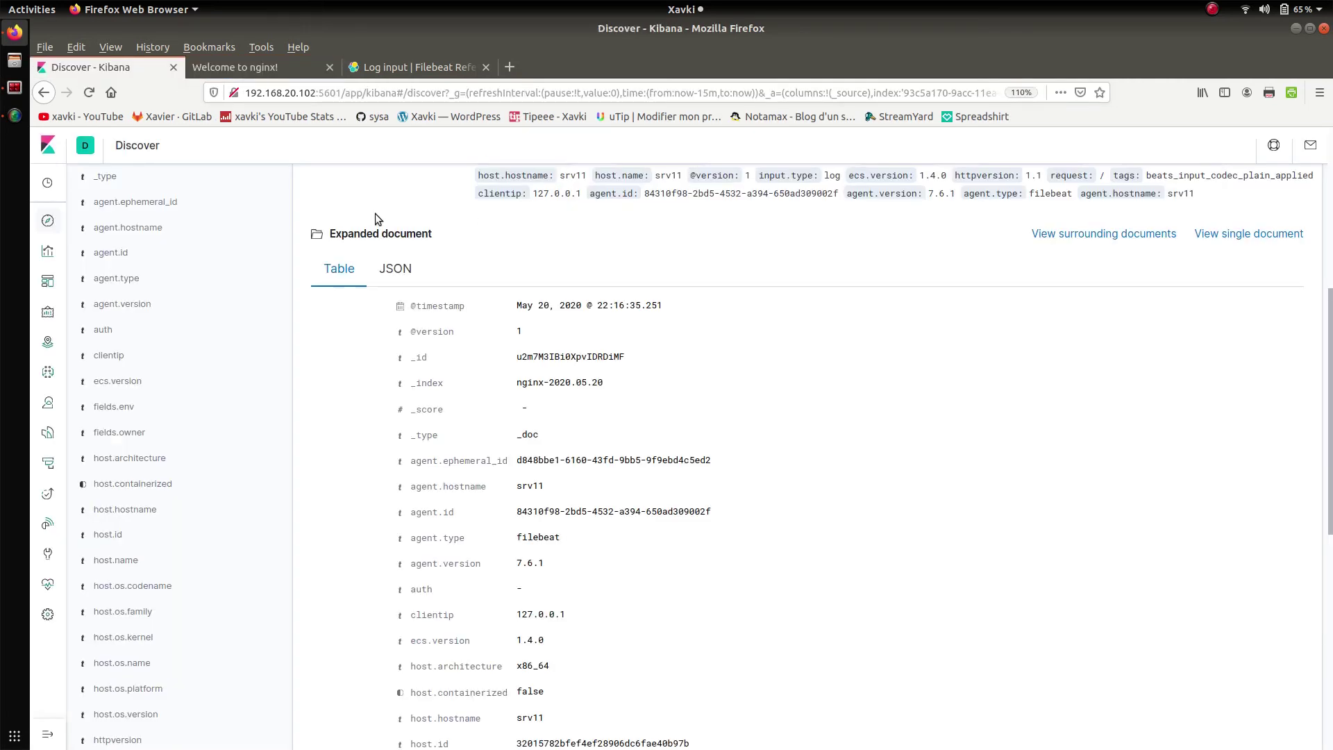
scroll(375, 214, up, 5)
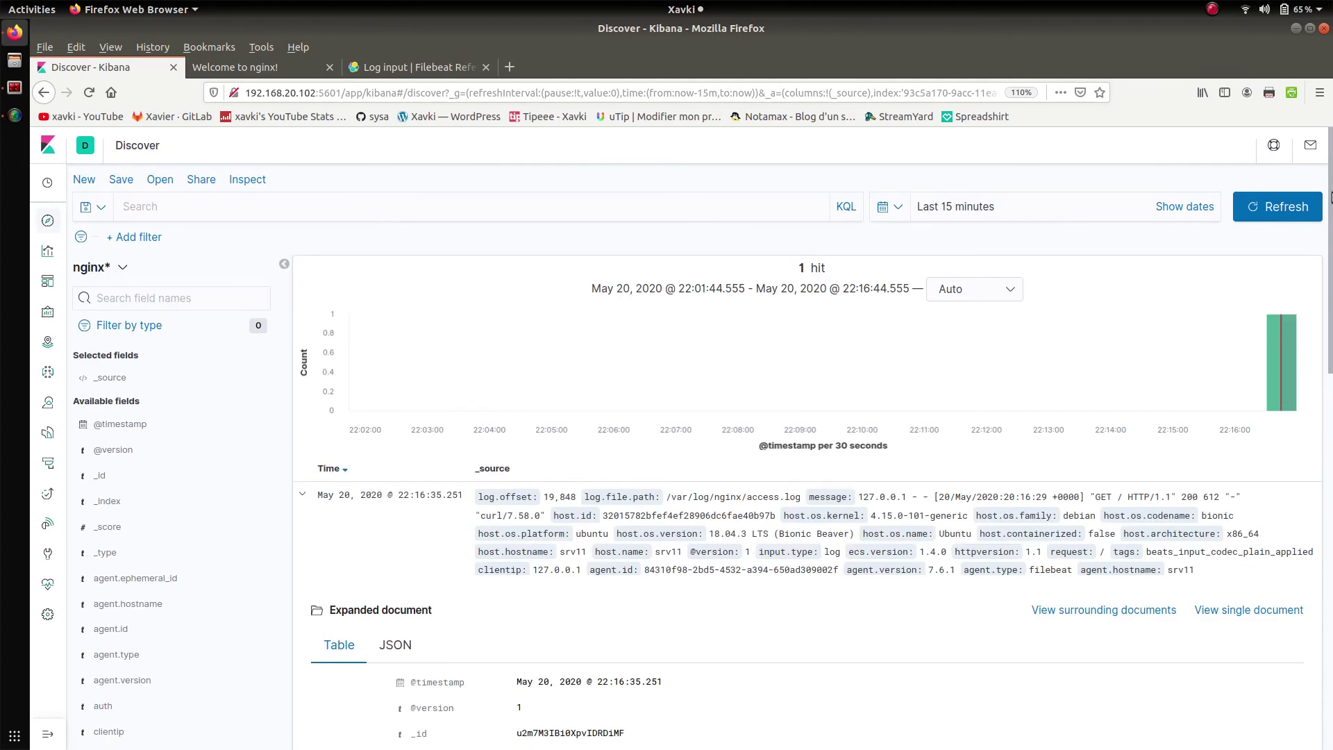
click(1295, 215)
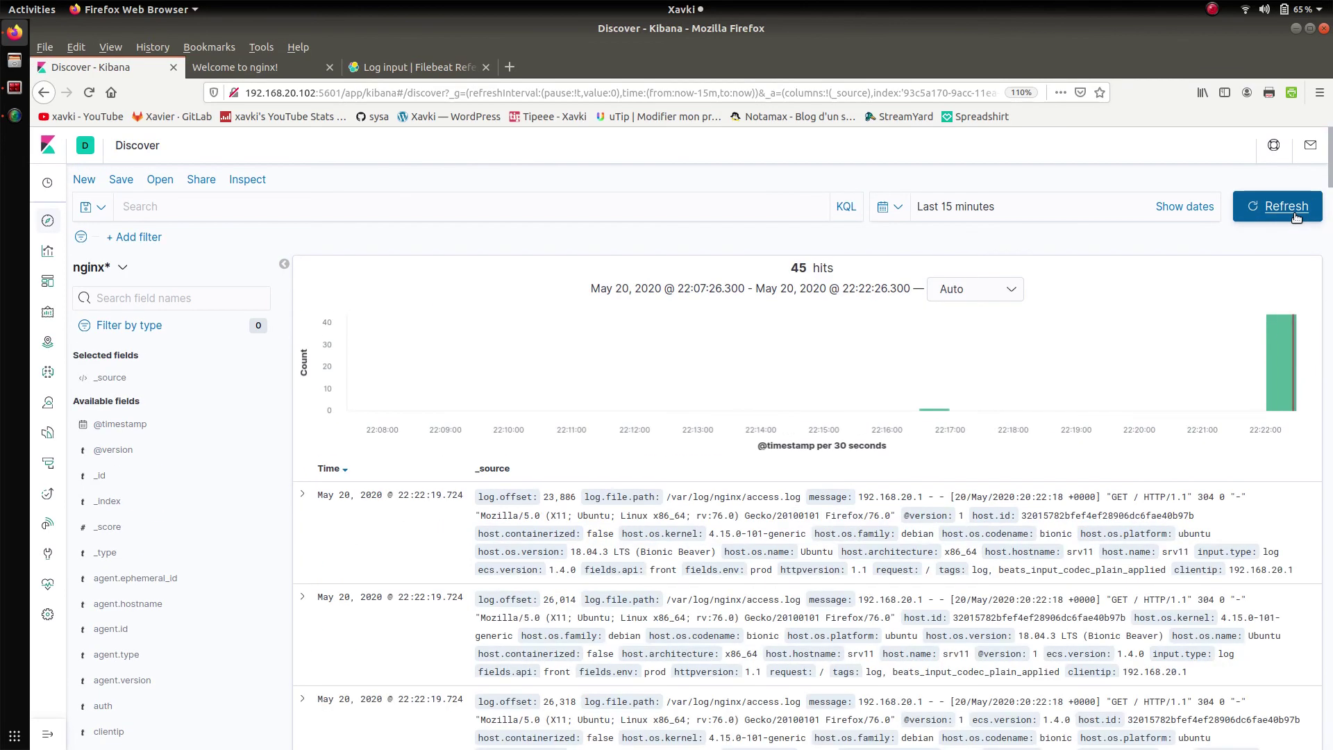
mouse_move(1286, 345)
Set the Discover time range to the last 5 minutes and apply it to the nginx* results
click(959, 208)
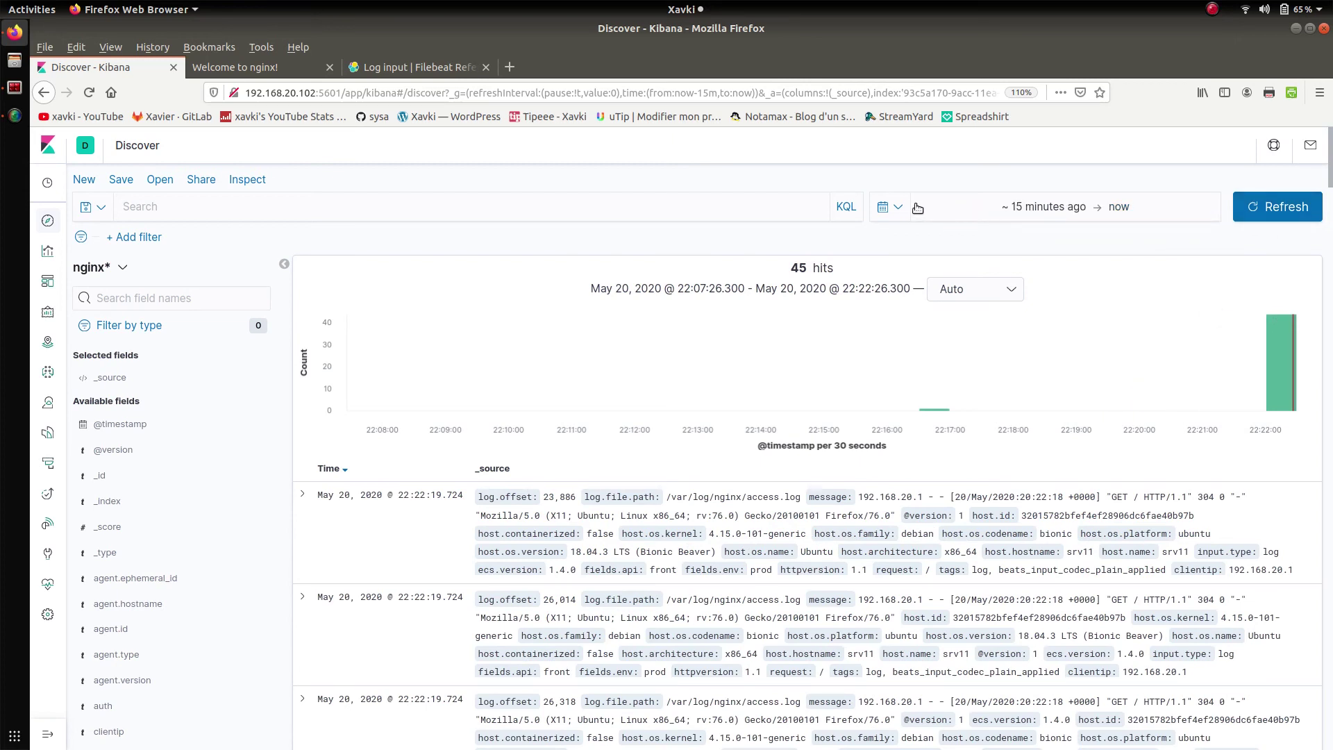
click(888, 206)
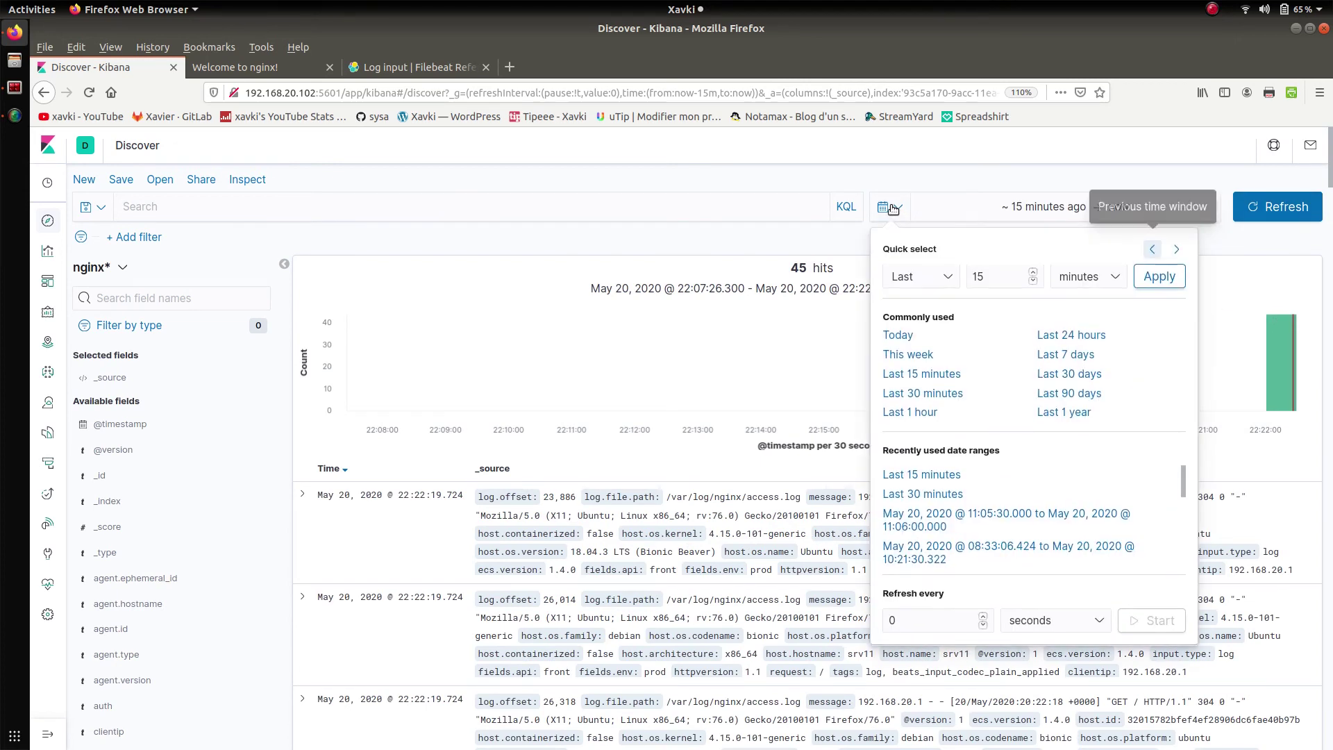
click(832, 250)
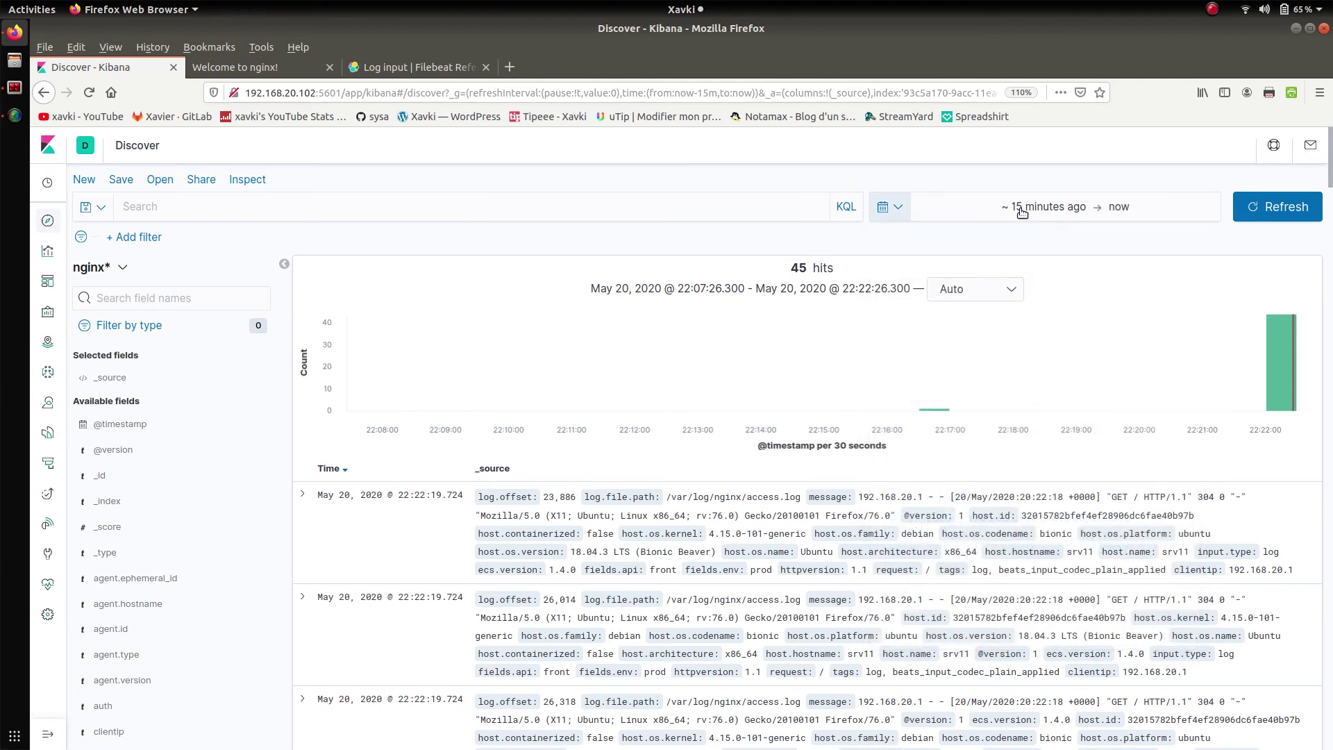
click(1022, 213)
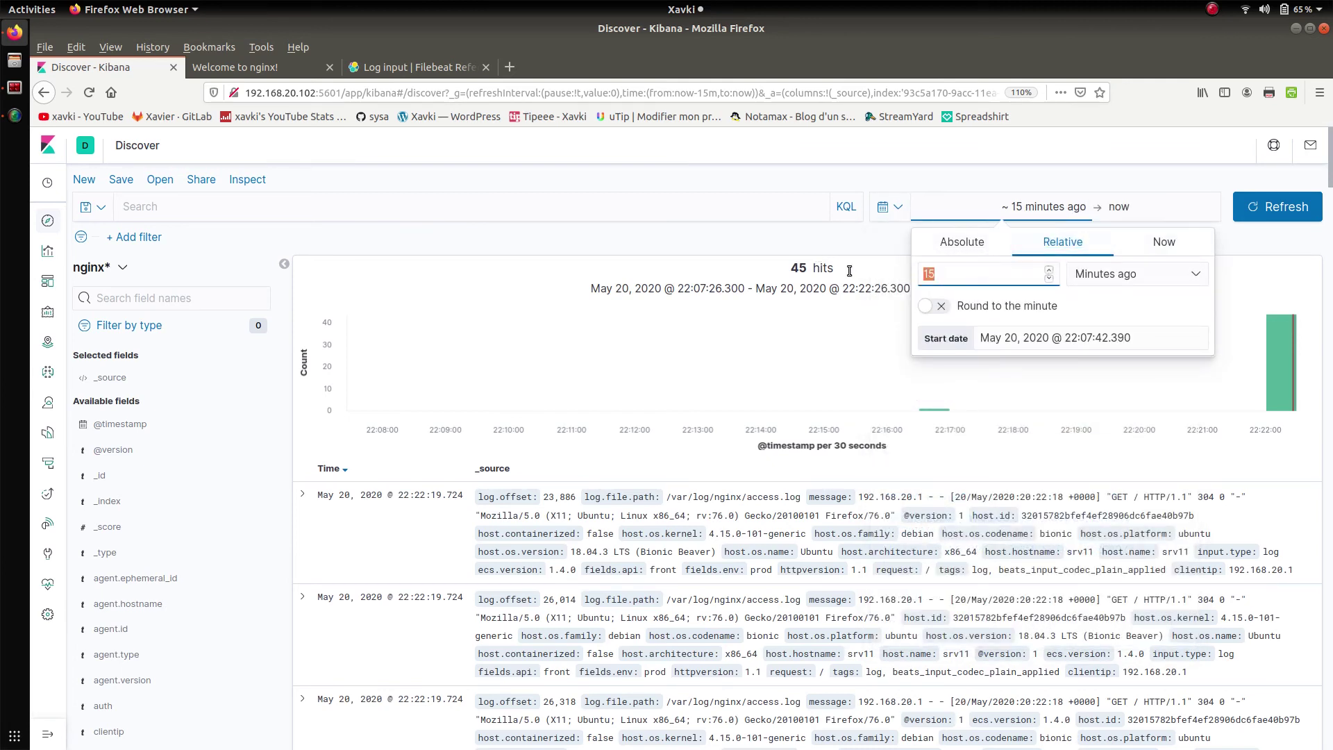
text(2)
key(BackSpace)
text(5)
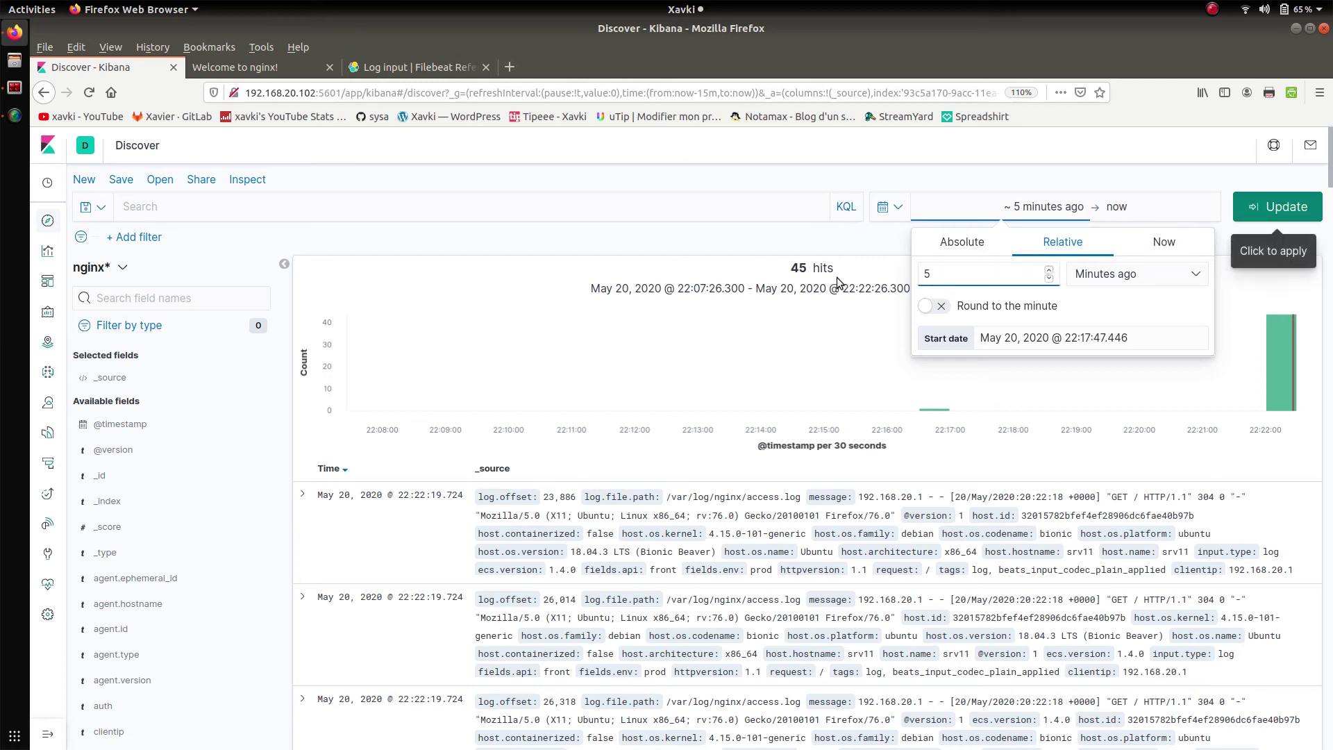
click(812, 322)
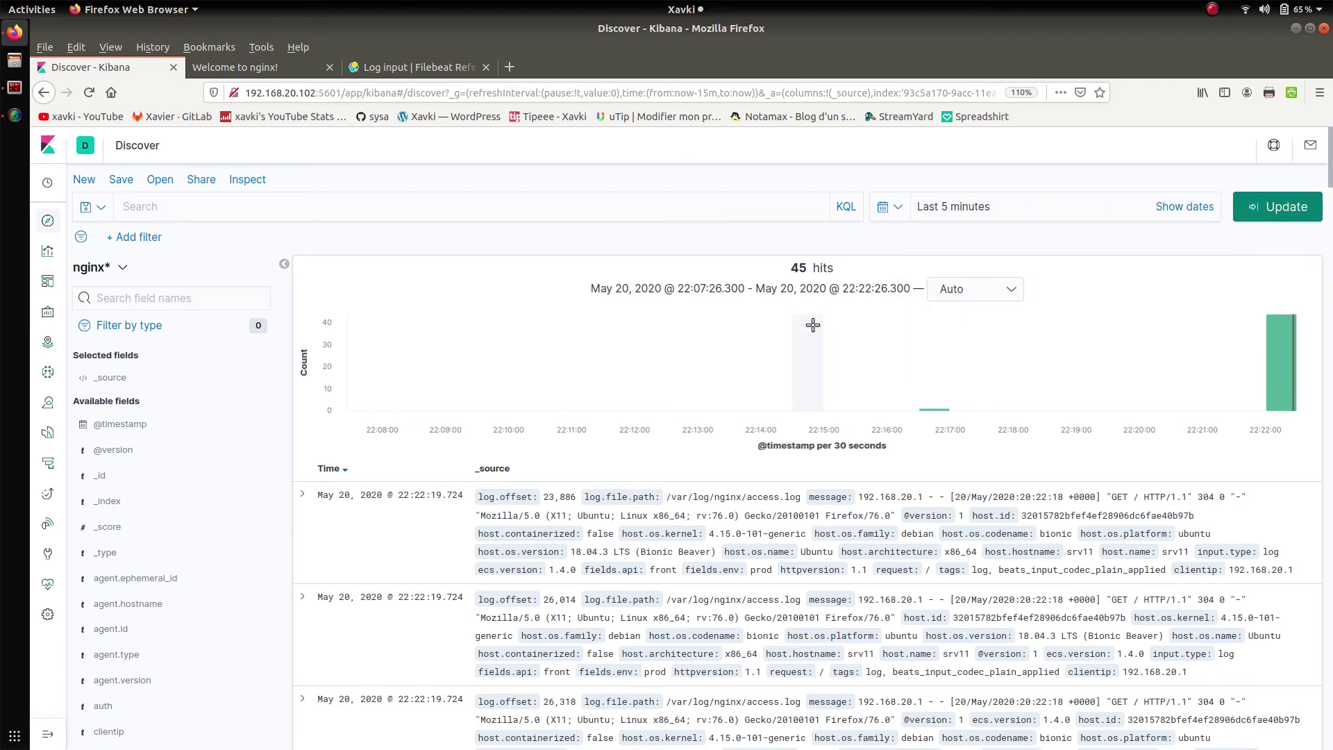
click(1277, 212)
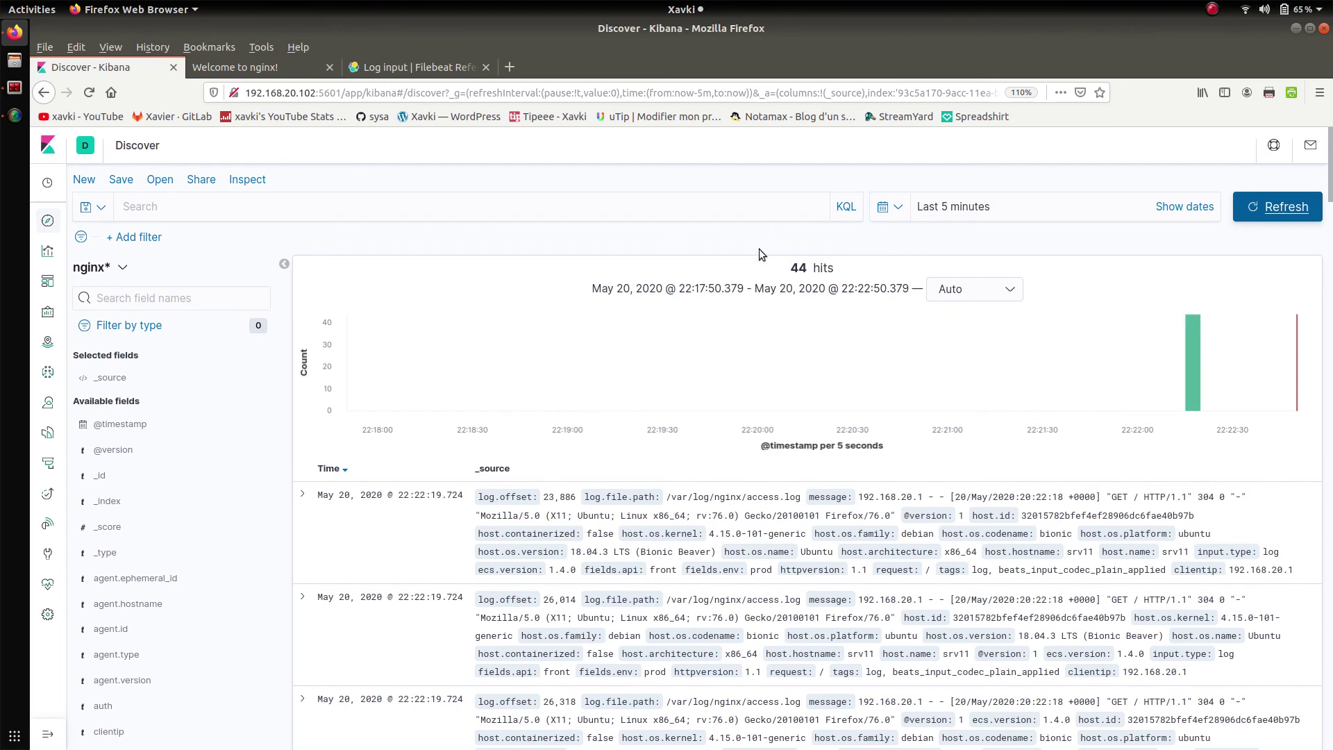
Switch to the Terminator terminal and run curl 127.0.0.1 twice on srv11
key(alt+Tab)
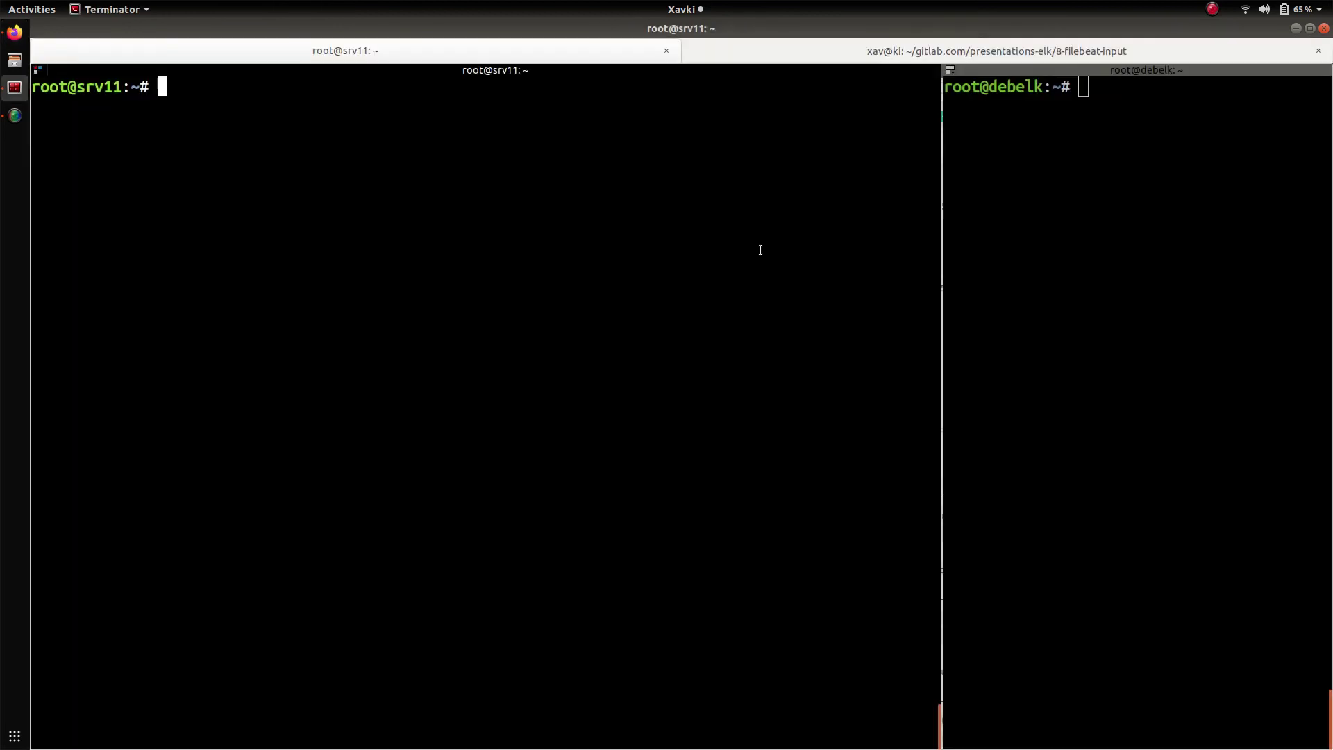
key(Up)
key(Up)
key(Up)
key(Up)
key(Up)
key(Up)
key(Down)
key(Down)
key(Down)
key(Down)
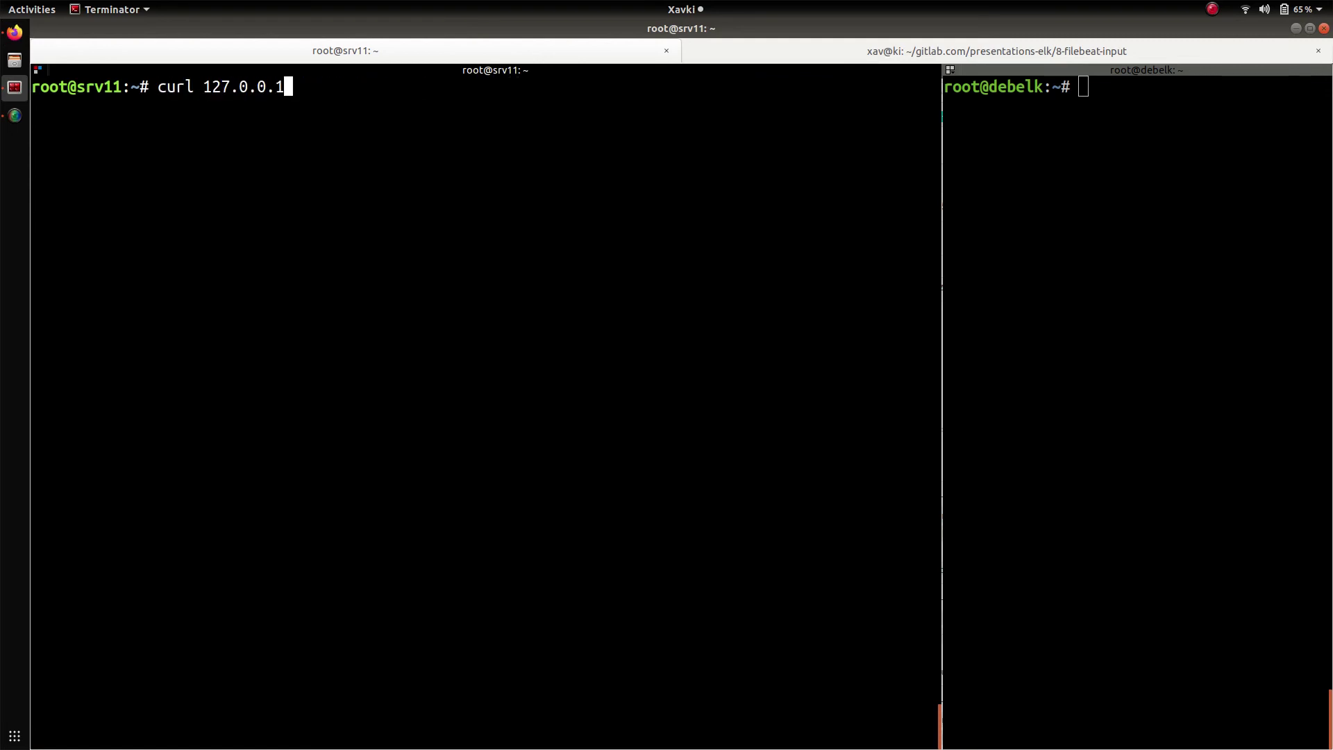
key(Return)
key(Up)
key(Return)
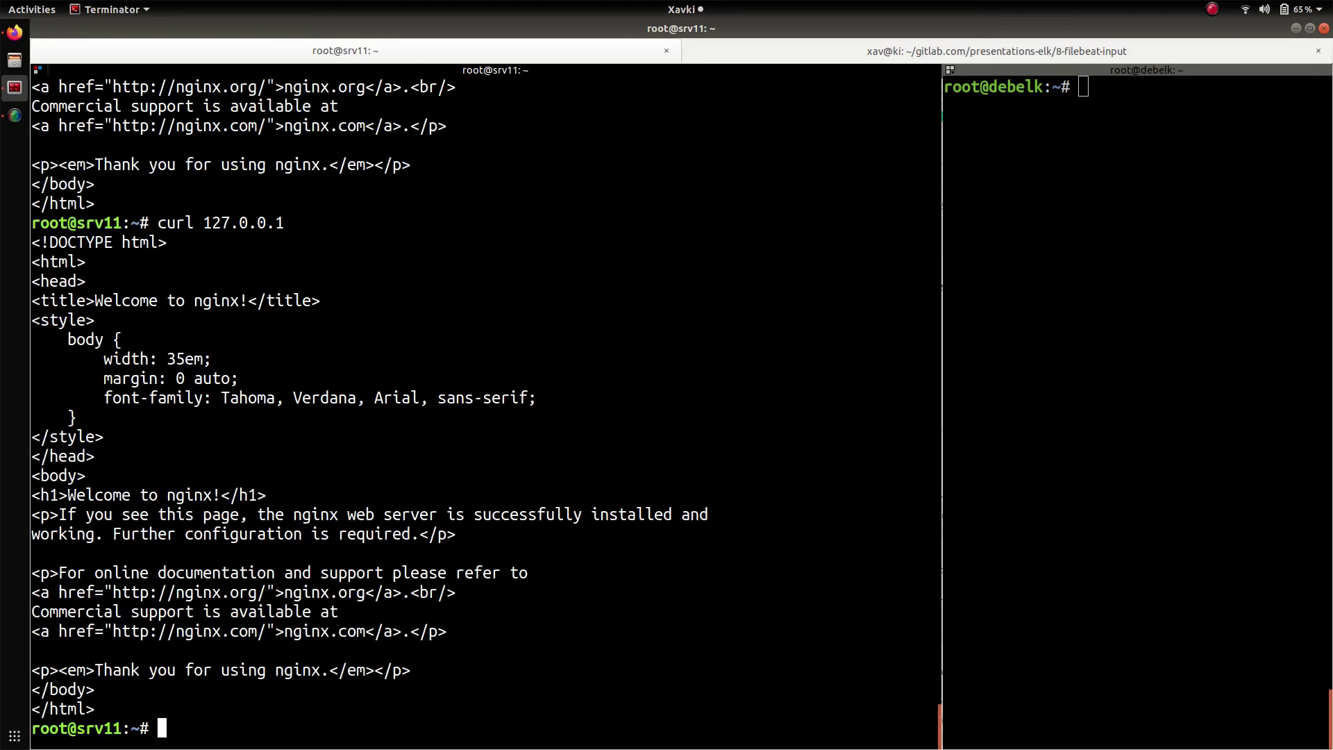
Switch back to Firefox and refresh the Discover results after the curl requests
key(alt+Tab)
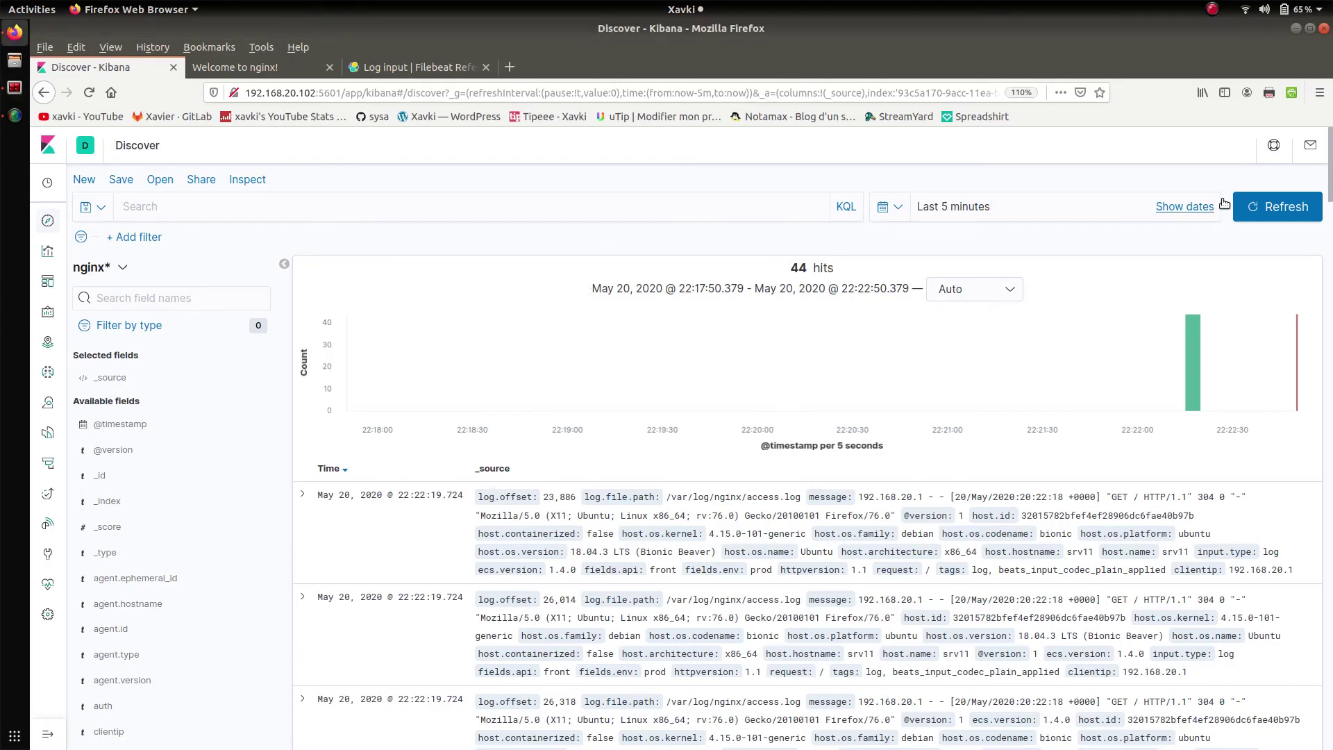
click(1265, 205)
click(1265, 205)
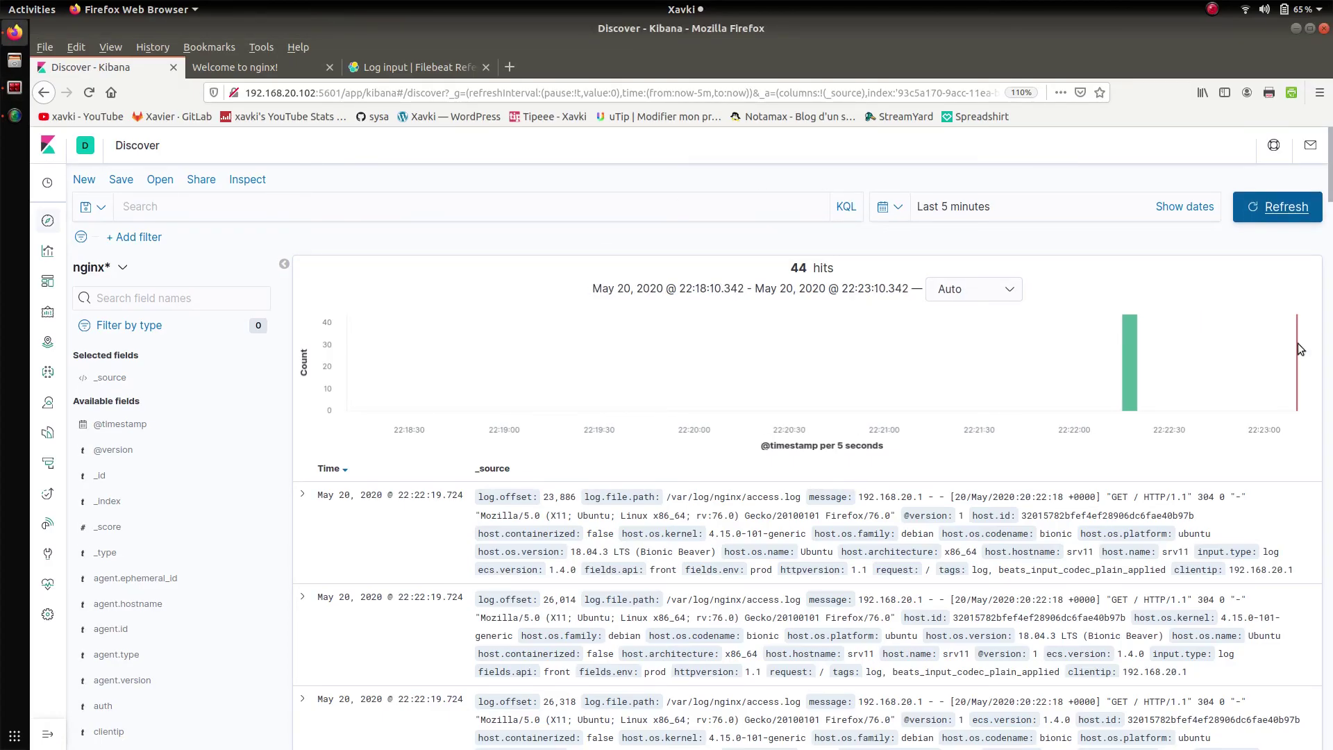
Reload the nginx page at 192.168.20.104, and refresh the results in Kibana Discover again
click(294, 66)
click(339, 97)
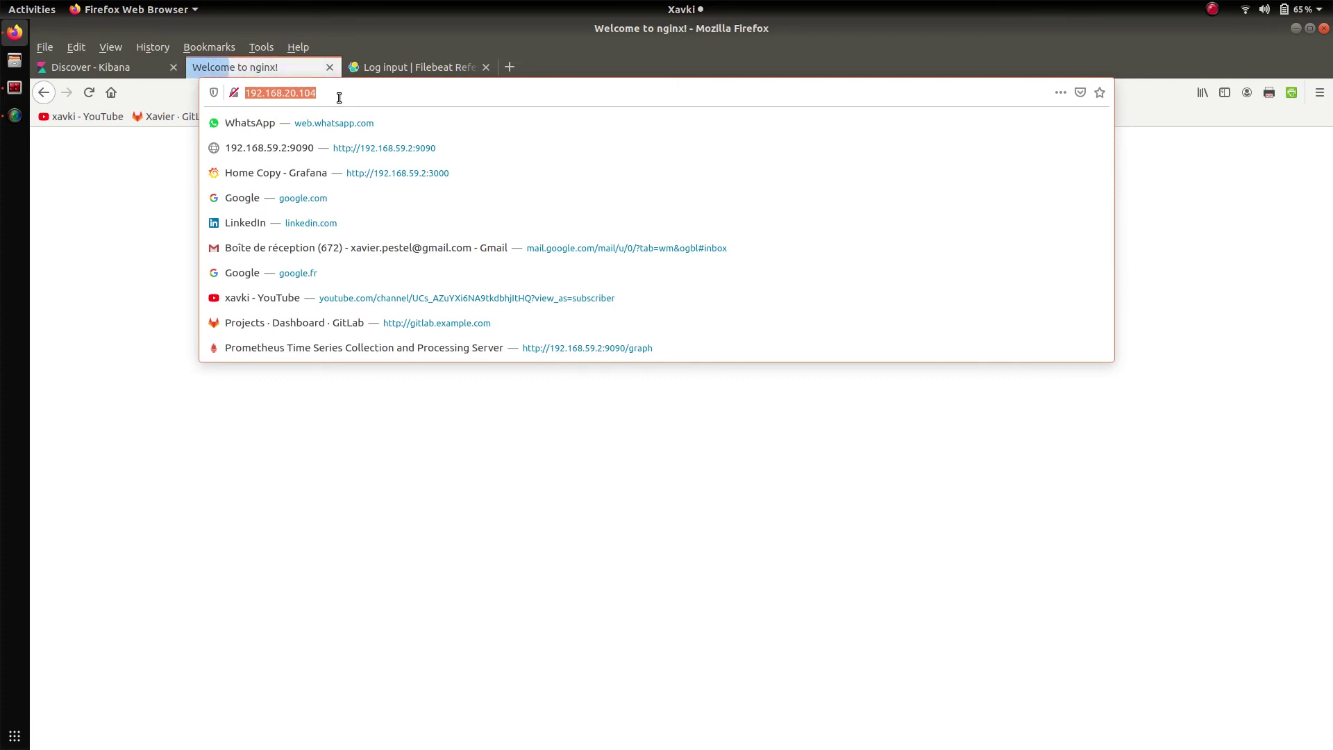
click(151, 72)
click(1288, 204)
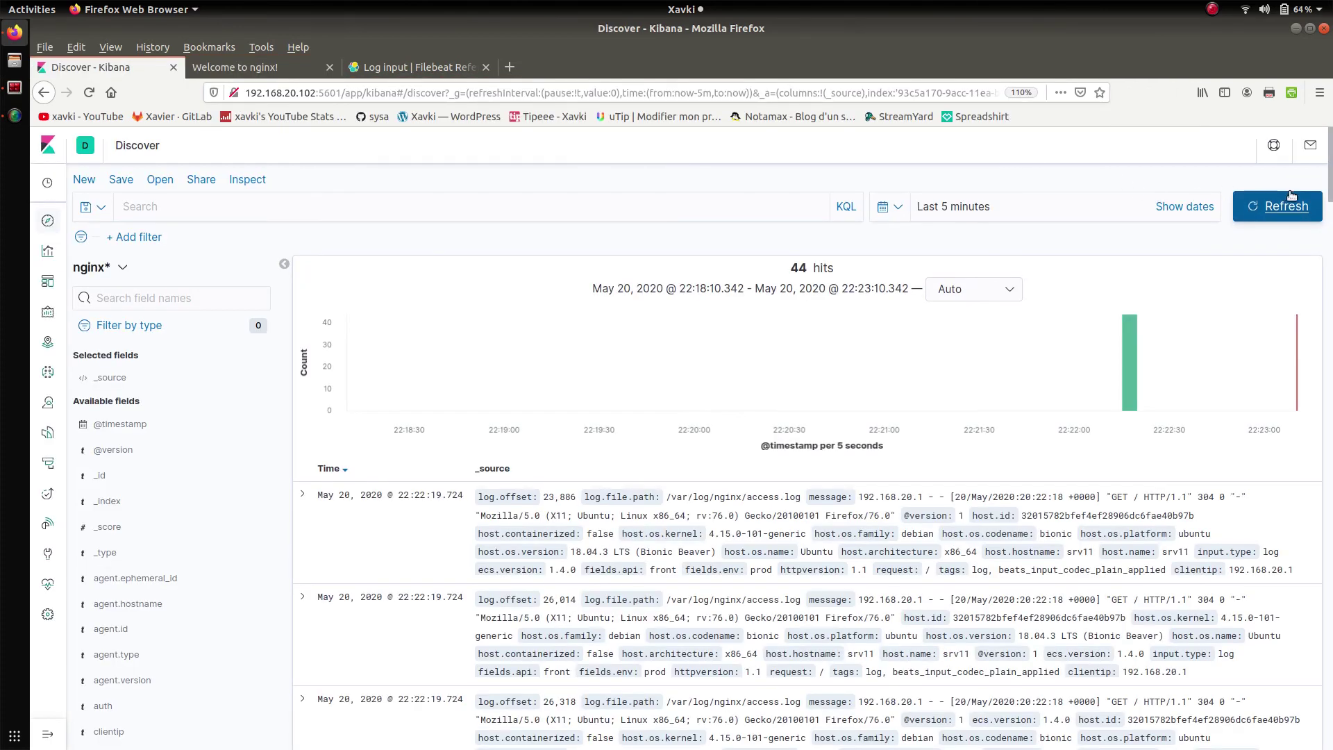
click(1288, 204)
mouse_move(1284, 402)
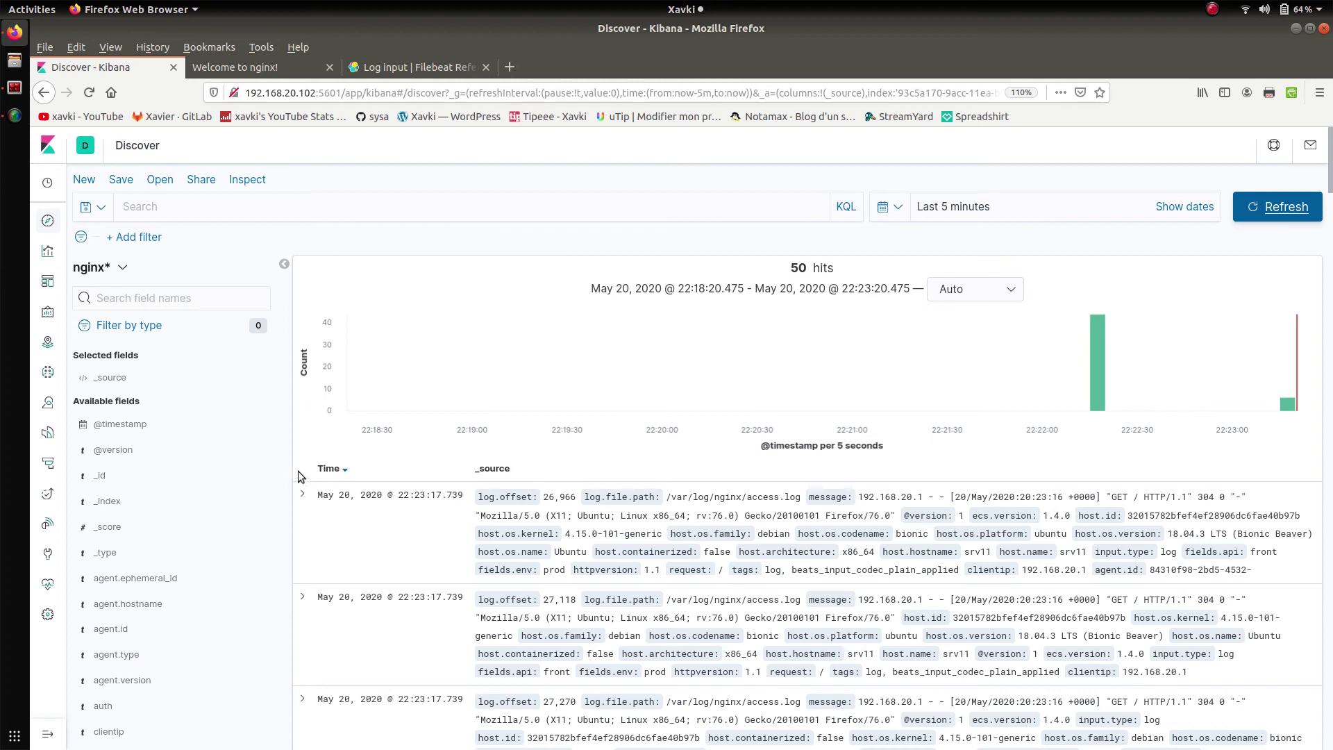
Expand the newest nginx log document and examine its fields, including fields.api and fields.env
click(304, 493)
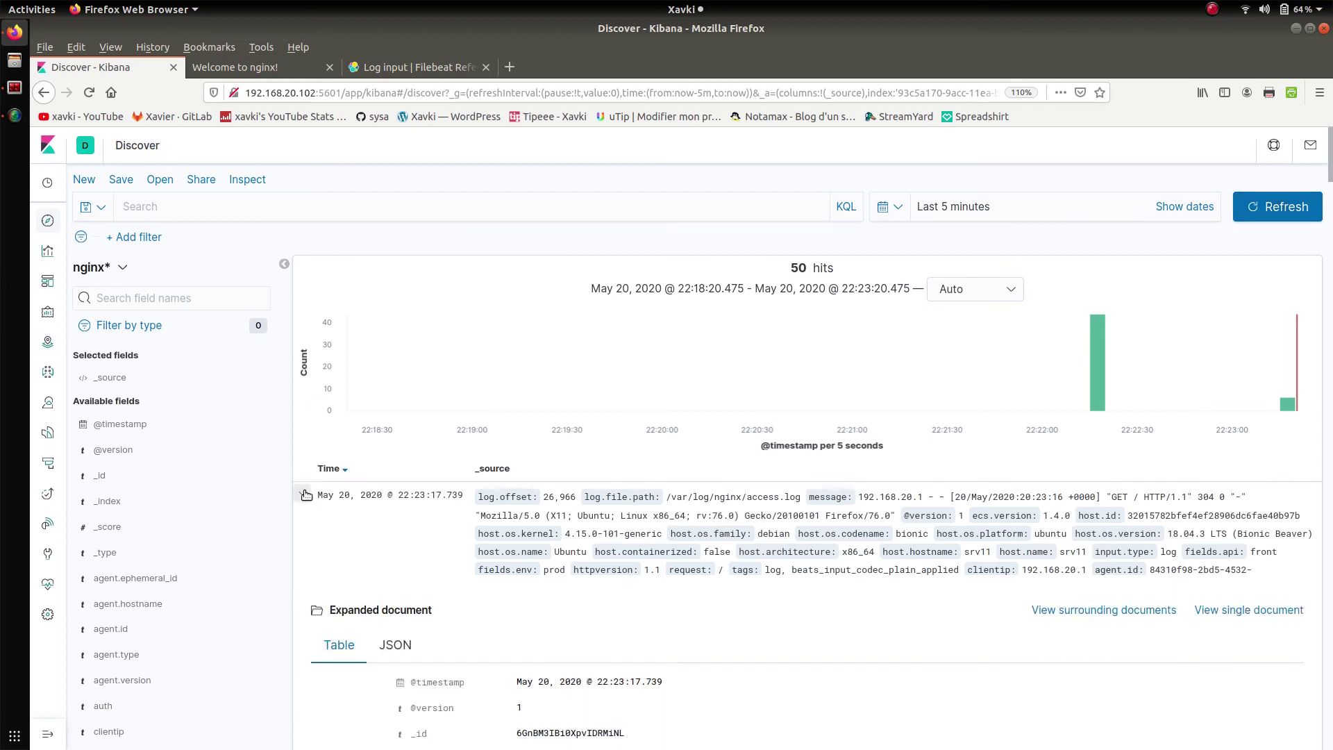
scroll(305, 495, down, 6)
scroll(305, 493, down, 6)
scroll(306, 495, down, 1)
scroll(304, 490, up, 5)
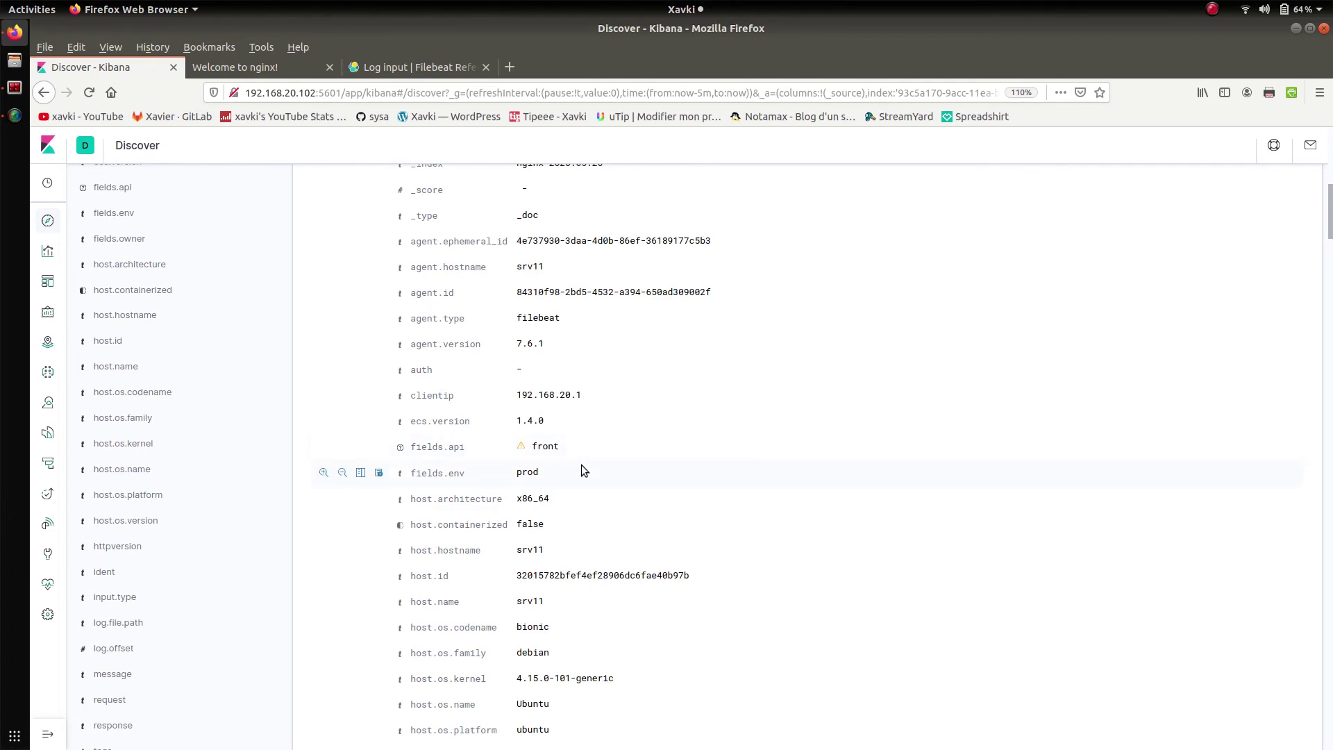
Switch to the Terminator terminal, open /etc/filebeat/filebeat.yml in vim on srv11, and examine the env and api custom fields
key(alt+Tab)
key(Up)
key(Up)
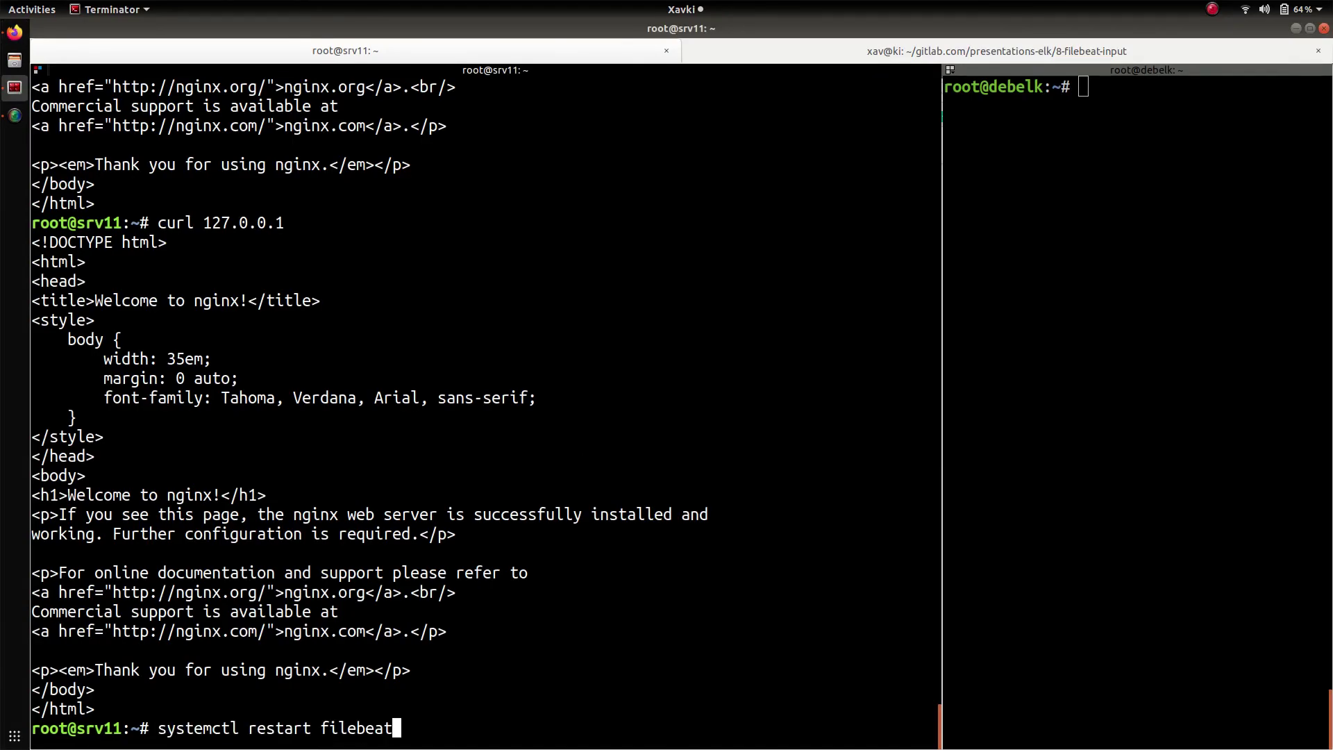
key(Down)
key(Down)
key(Up)
key(Up)
key(Up)
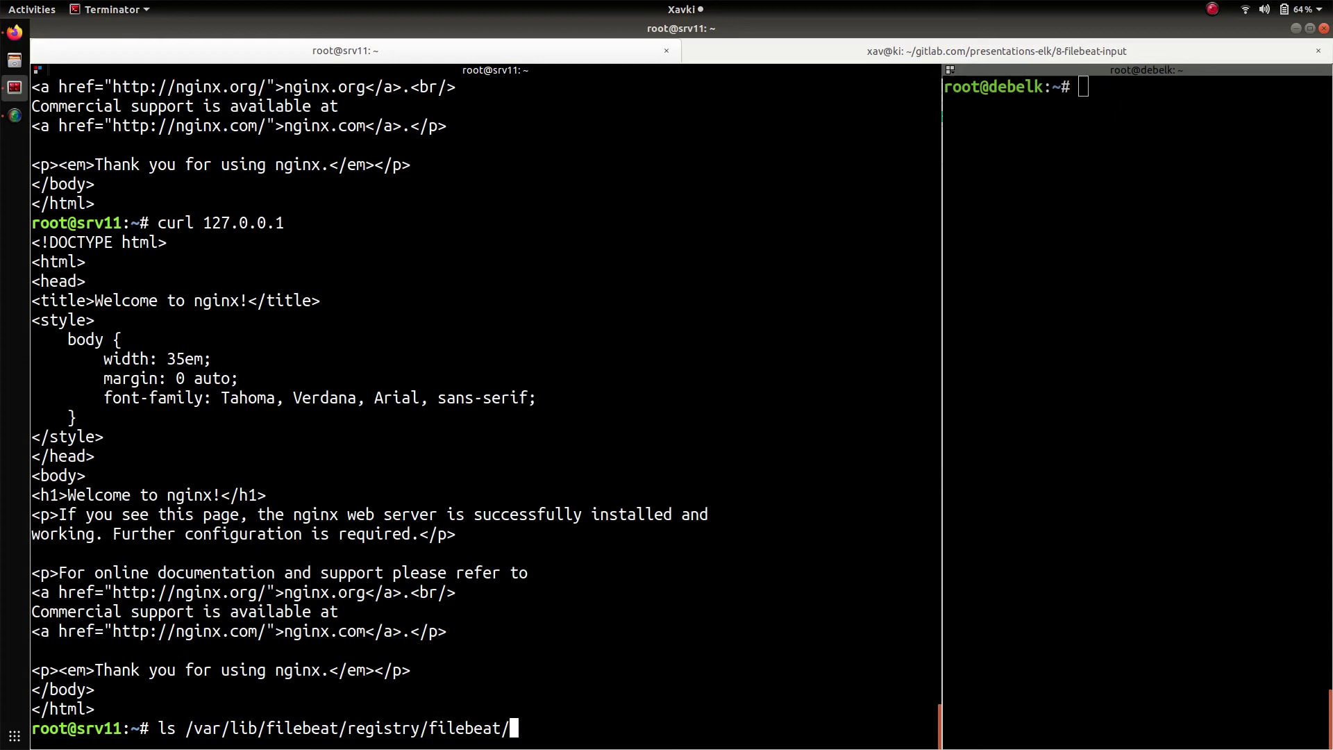
key(Up)
key(Up)
key(Up)
key(Up)
key(Up)
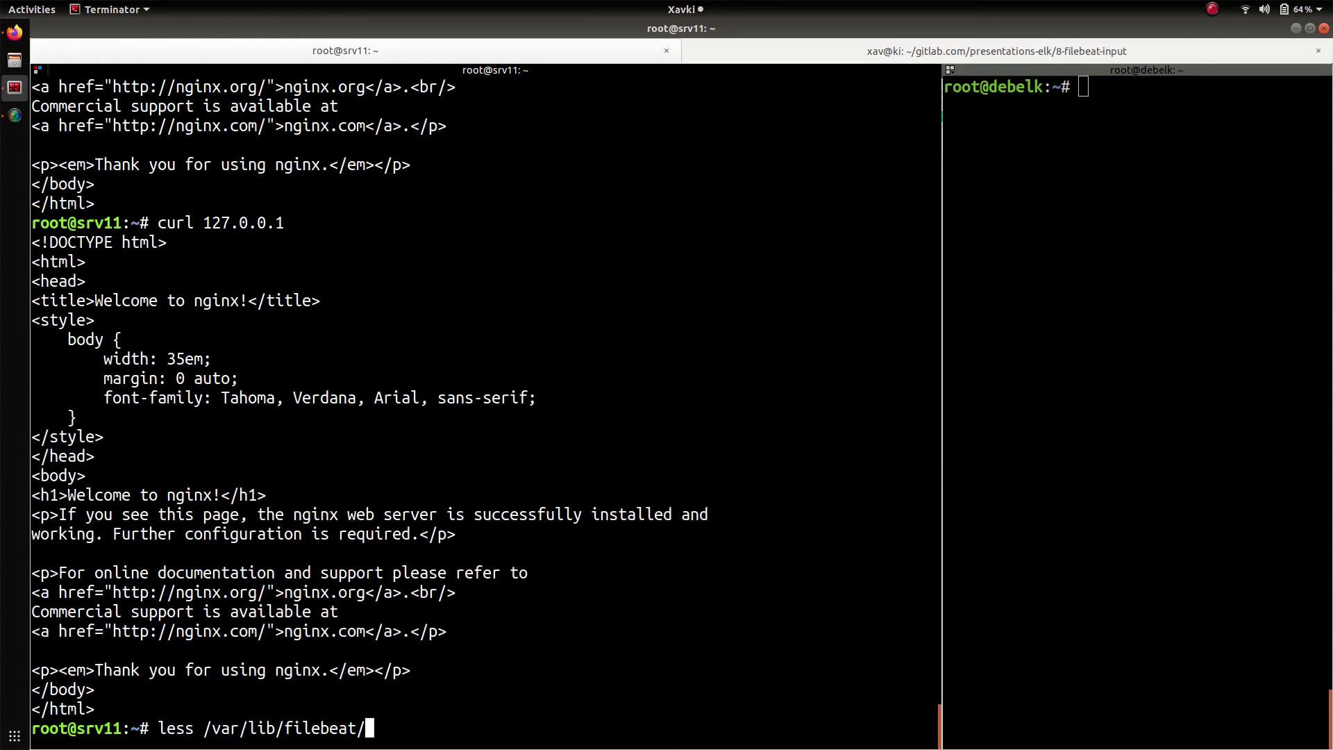
key(Up)
key(Return)
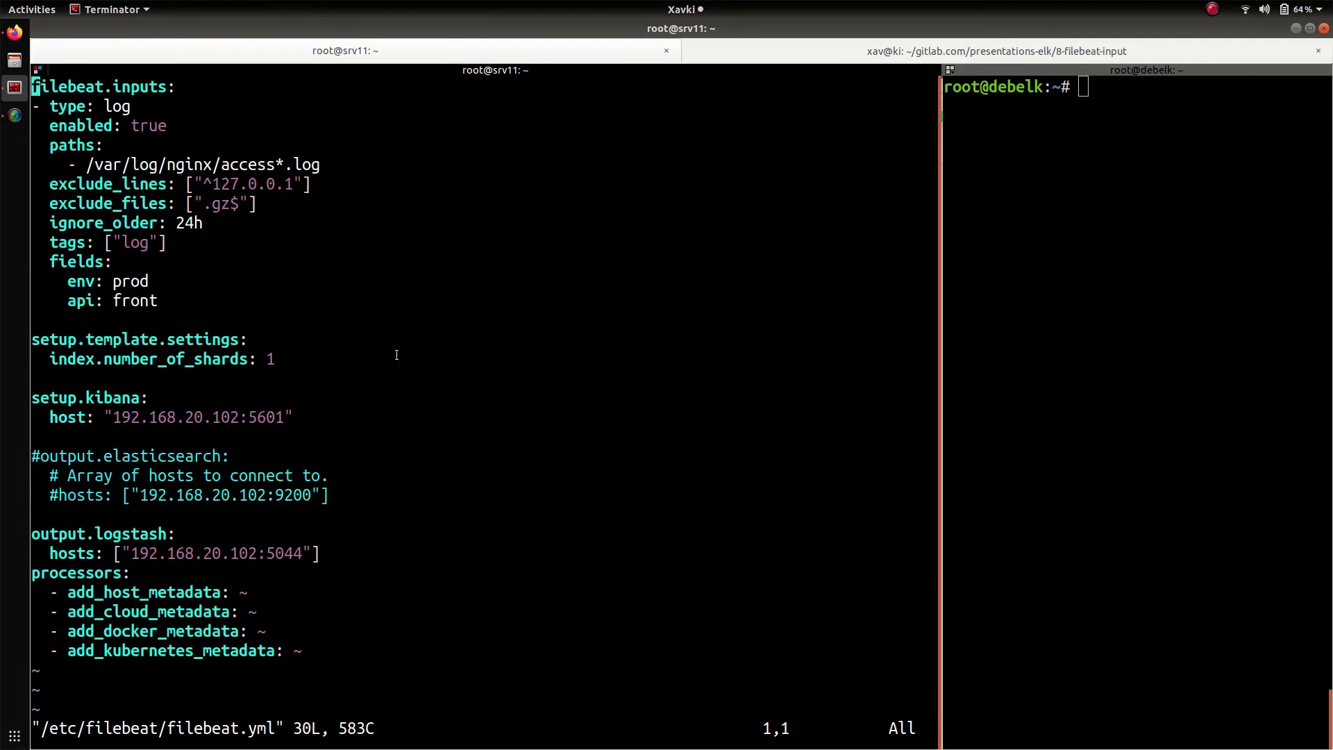
drag(903, 300, 35, 281)
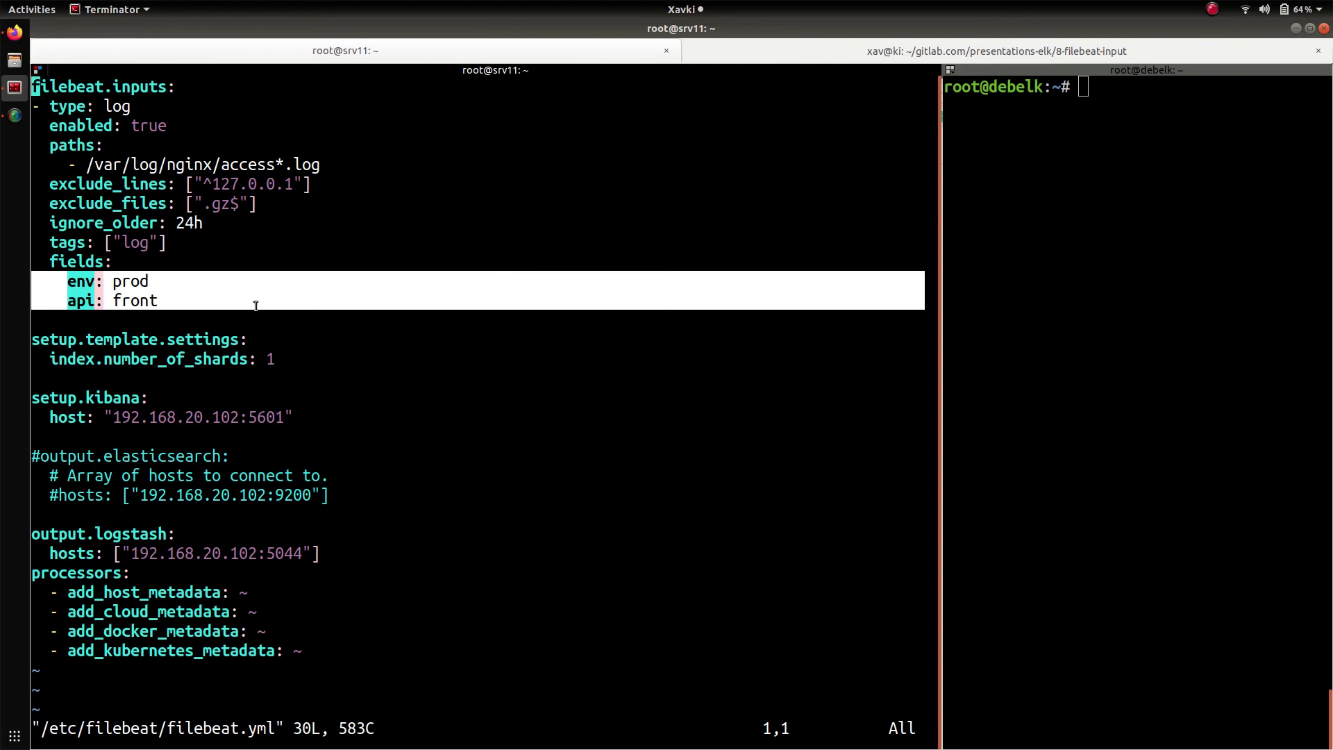
Switch back to Firefox and view the field list of the nginx* index pattern in Kibana Management
key(alt+Tab)
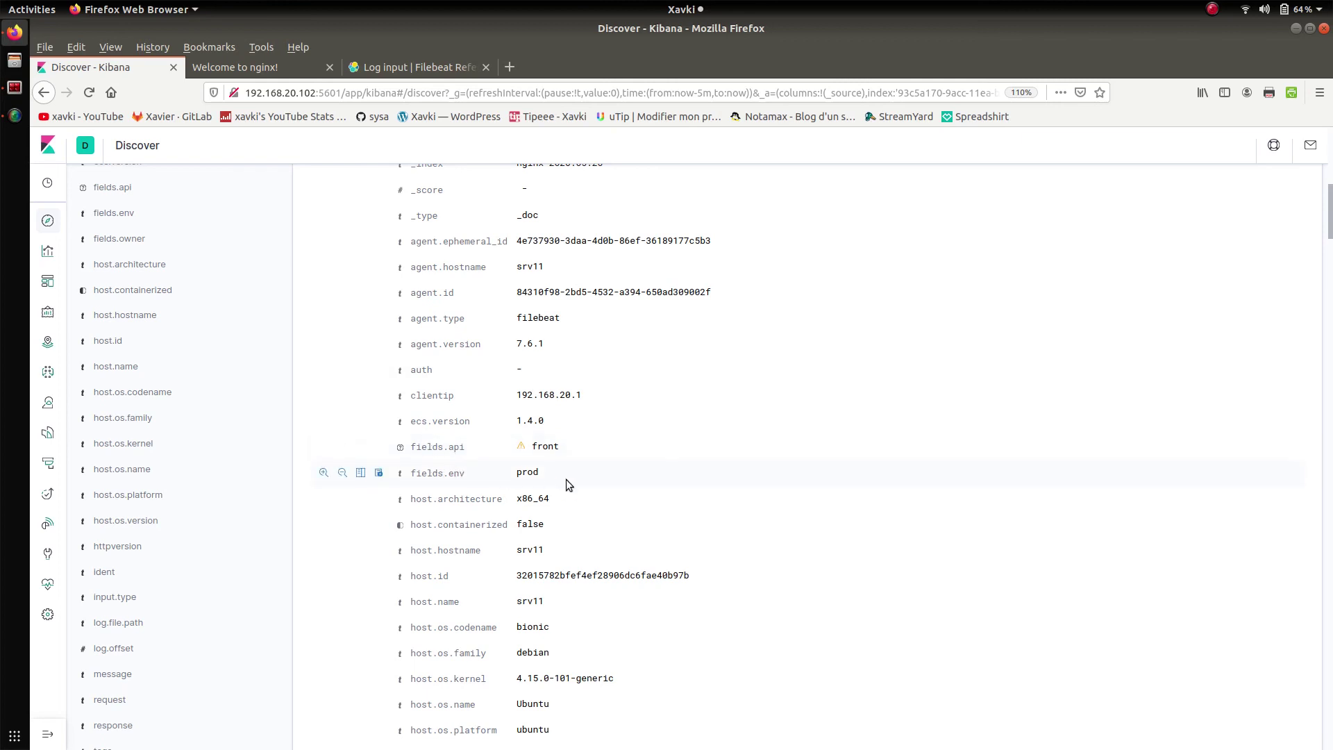
mouse_move(522, 447)
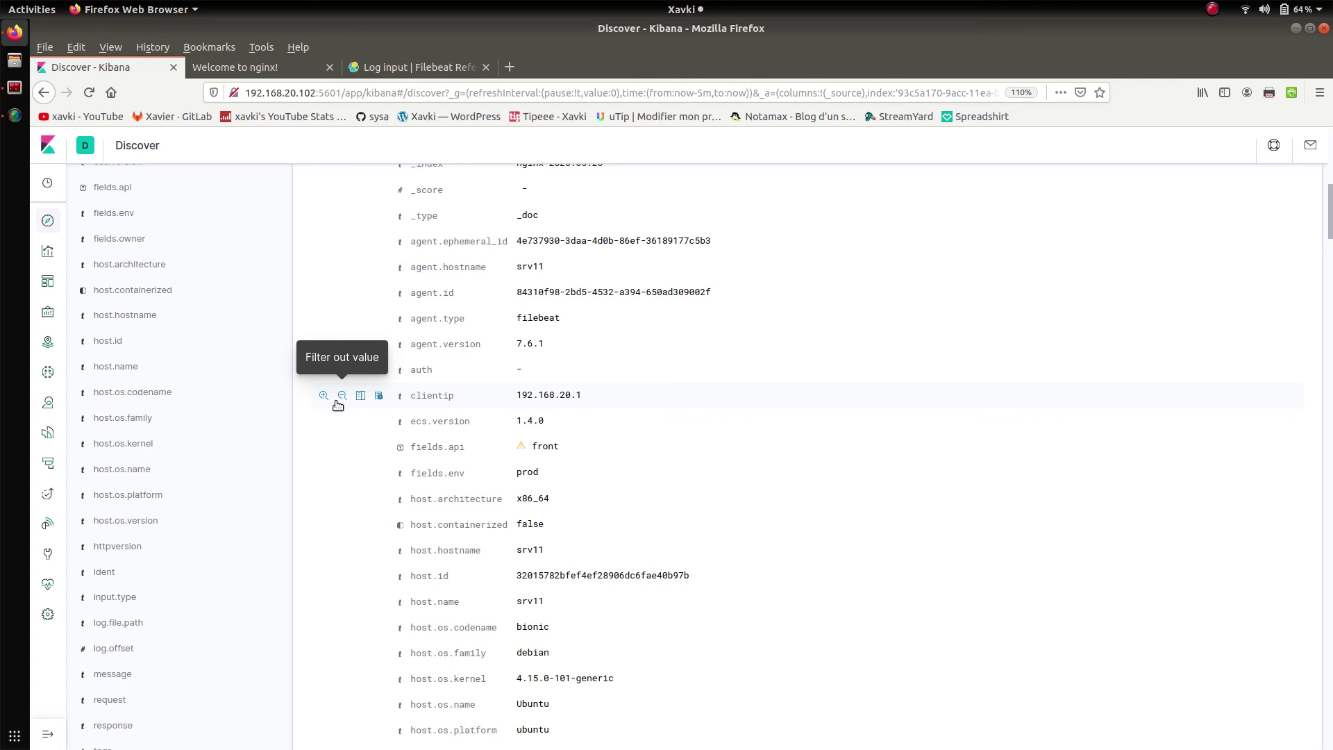
click(47, 620)
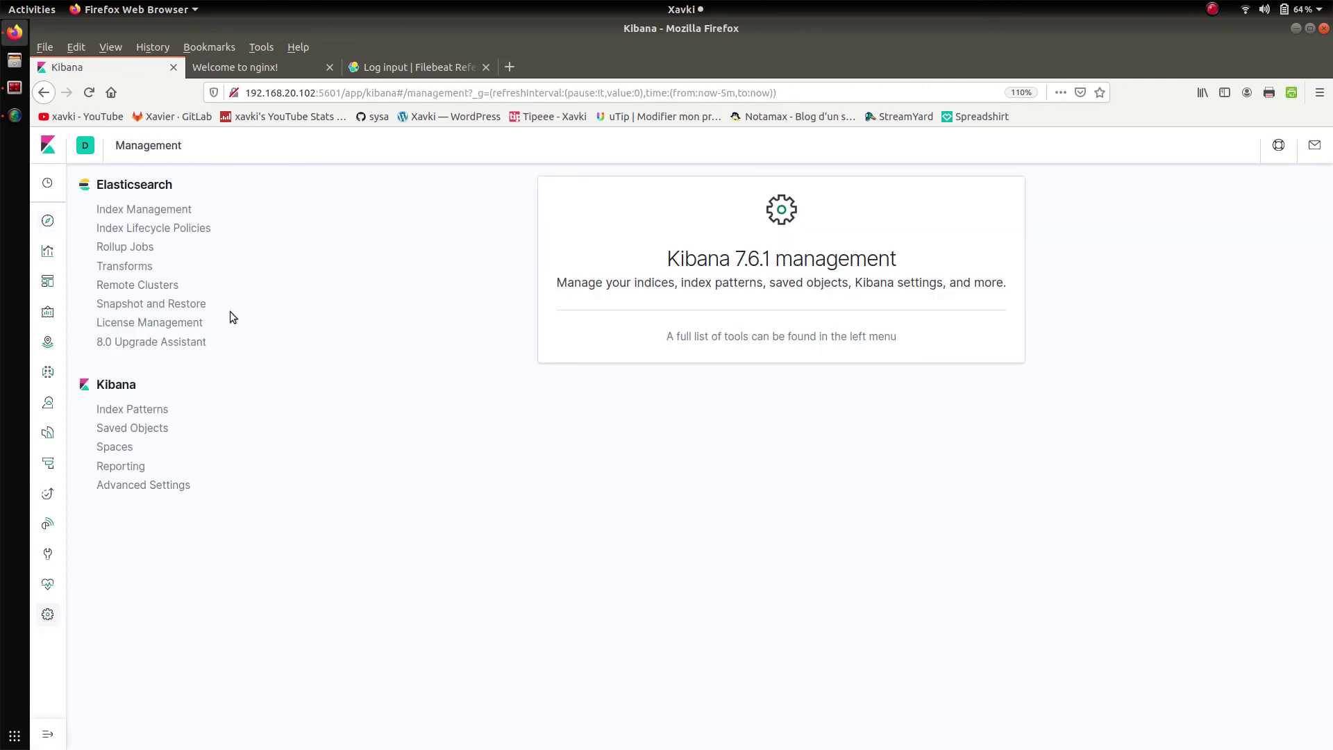
click(149, 411)
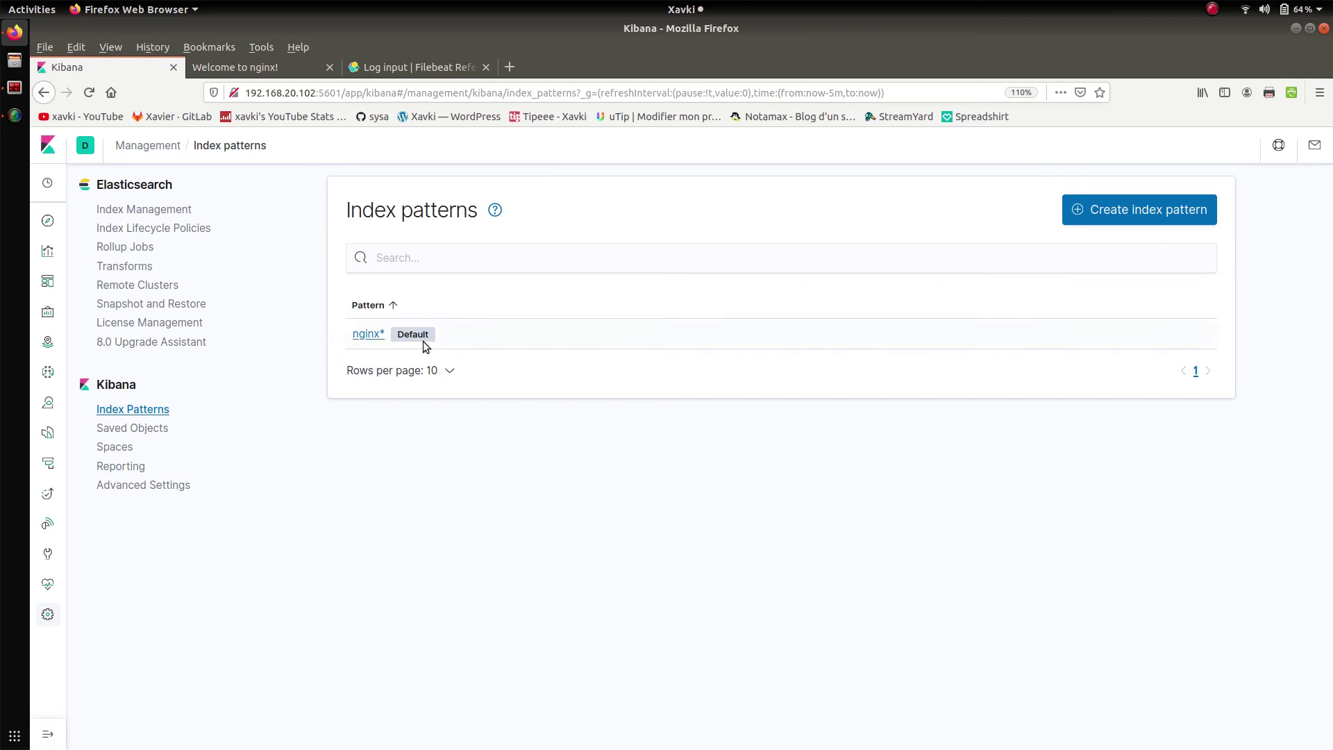
click(364, 336)
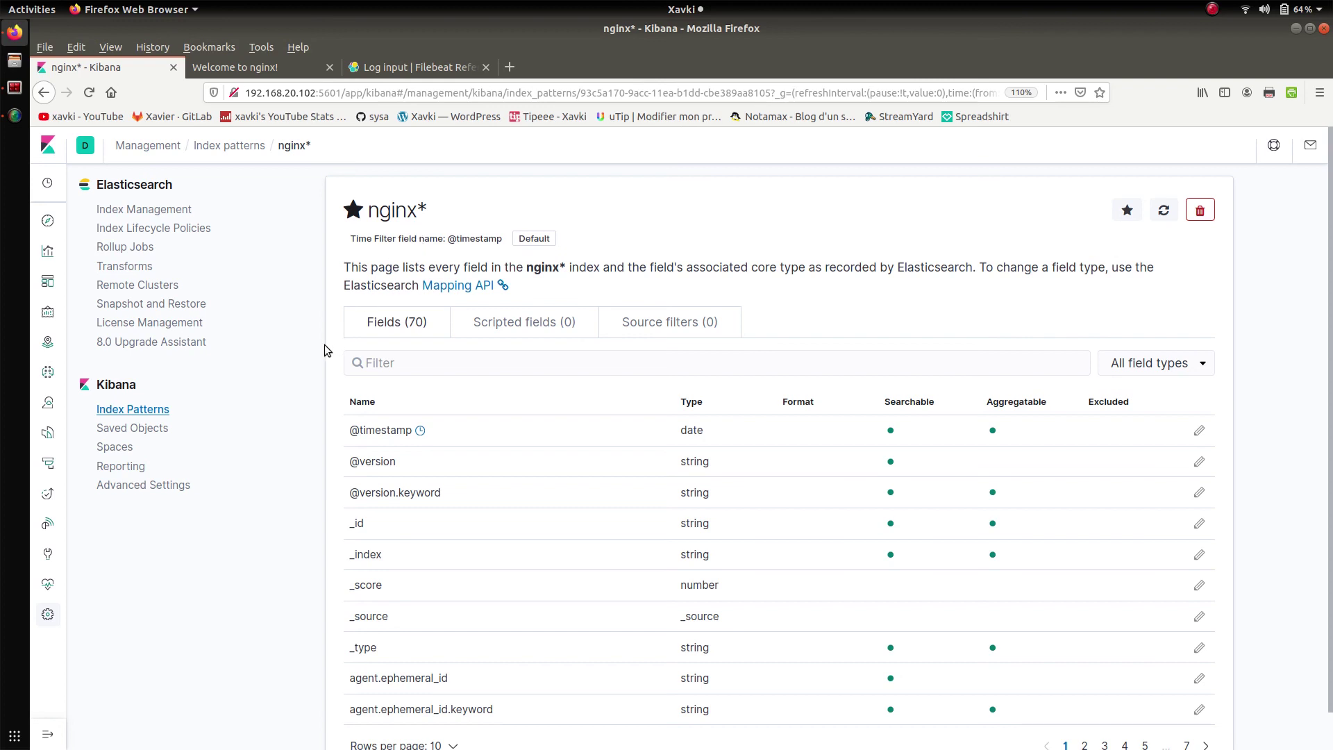
scroll(324, 345, down, 1)
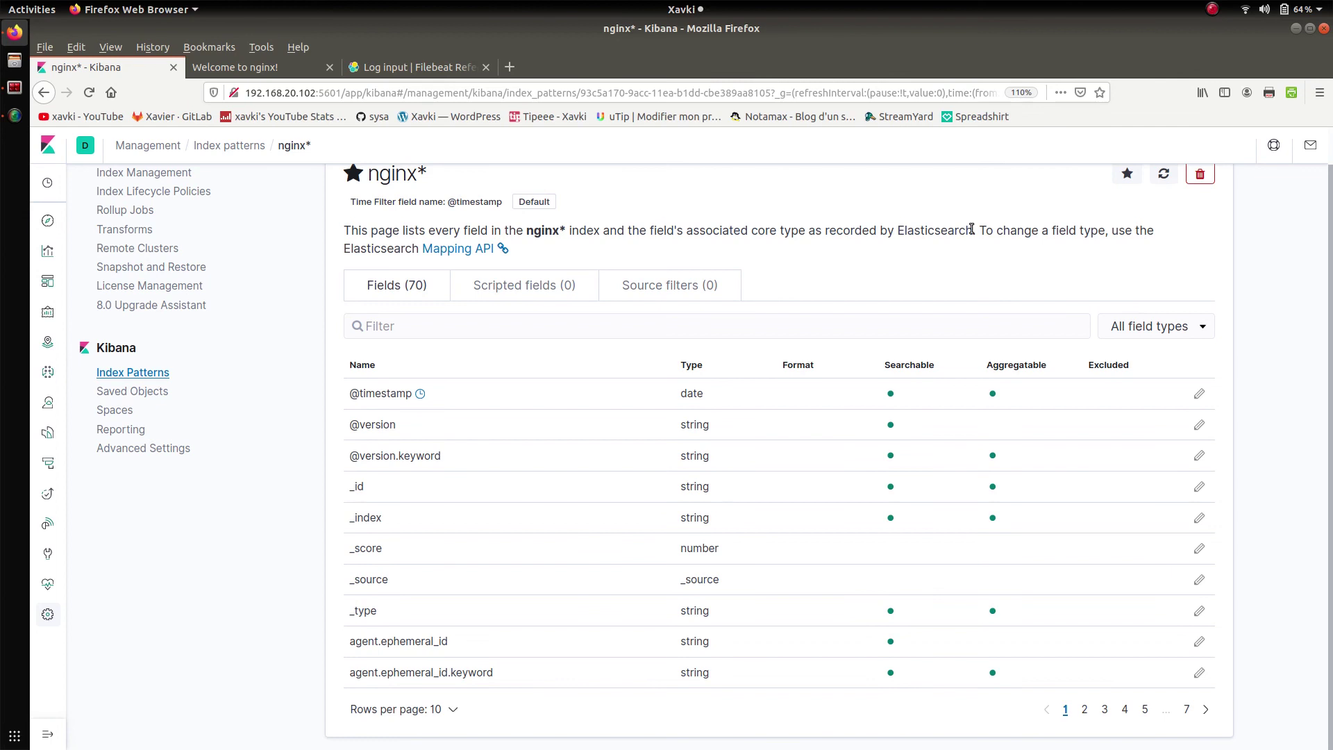
scroll(971, 230, up, 1)
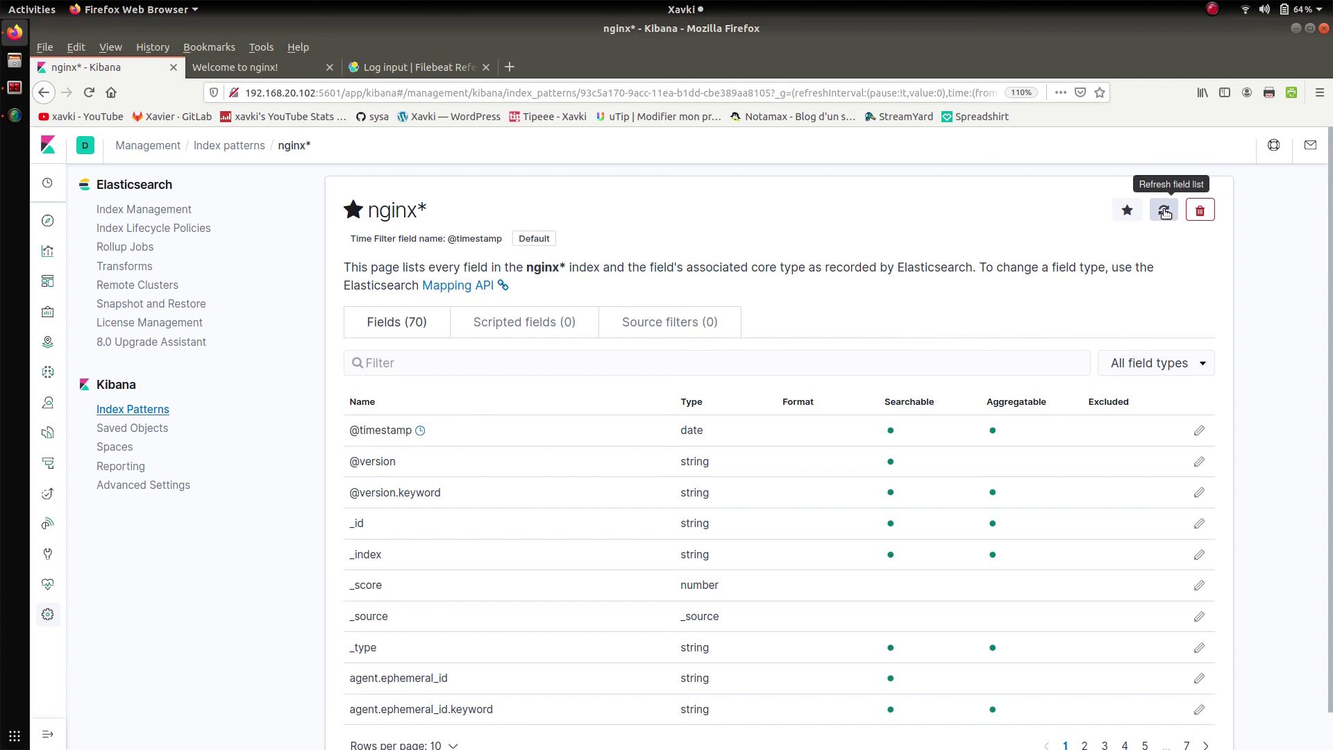
Reopen the nginx* index pattern from the index pattern list and refresh its field list
click(154, 411)
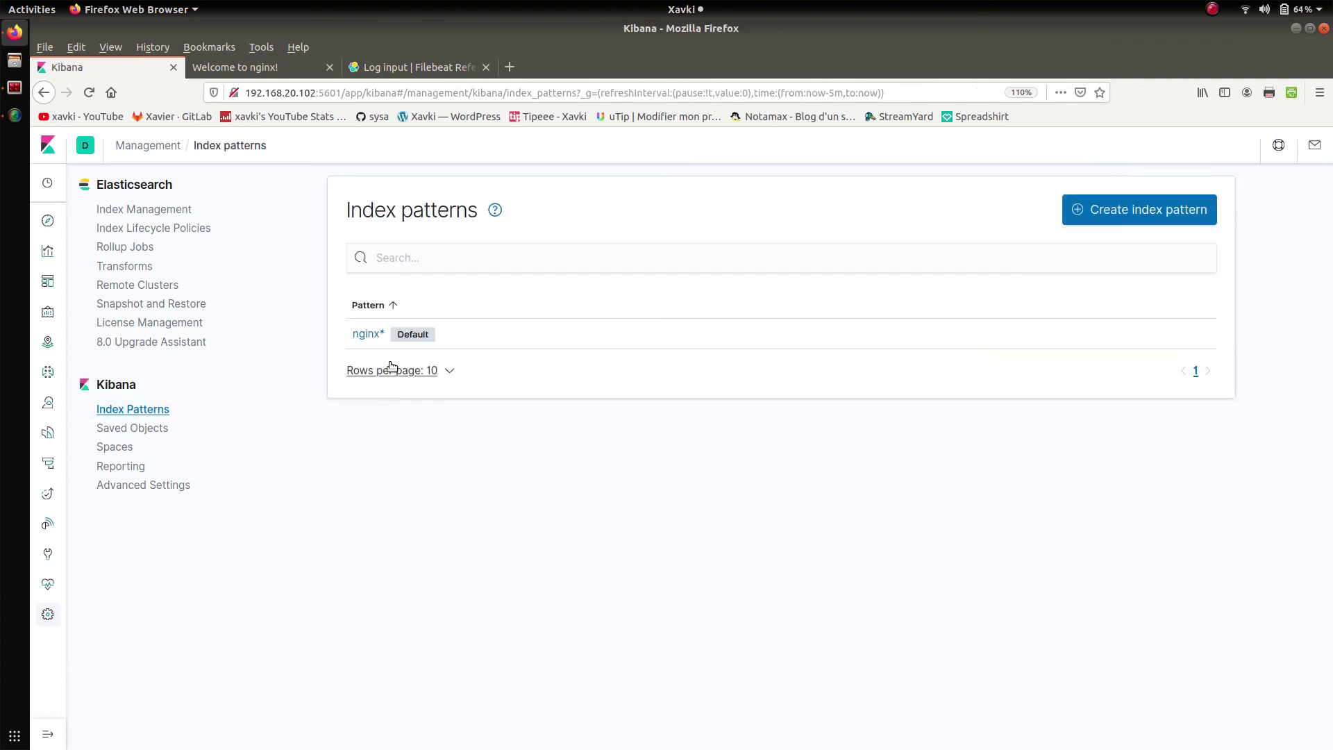
click(366, 335)
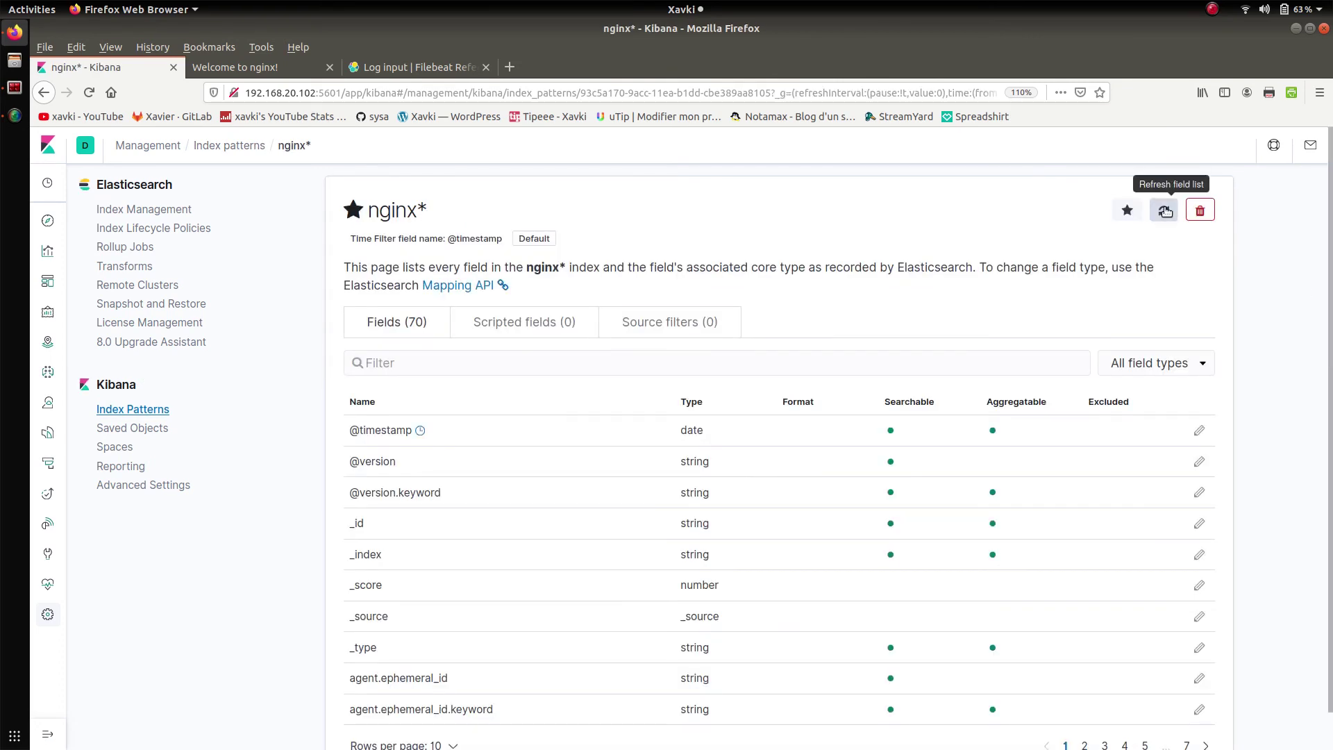
click(1165, 211)
click(786, 445)
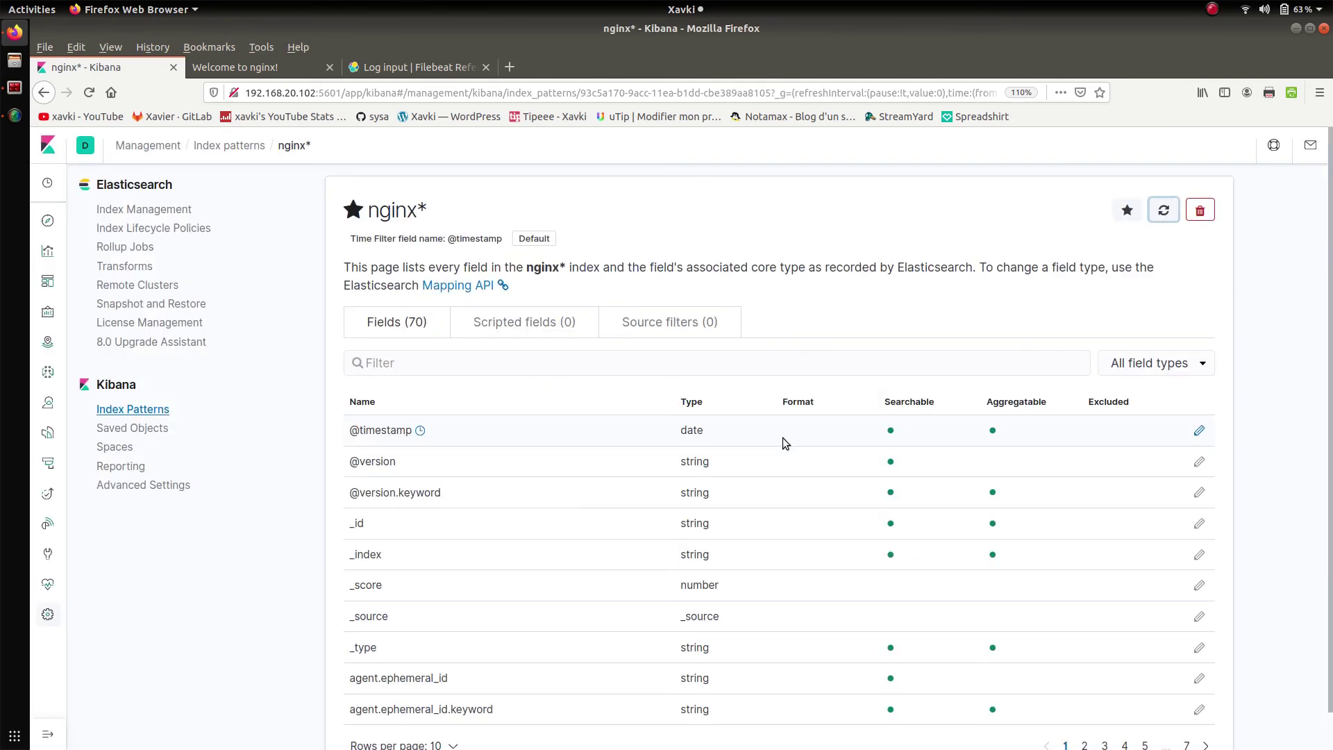
Return to Discover, expand the newest nginx log document, and check its fields.api, fields.env and tags values
click(49, 221)
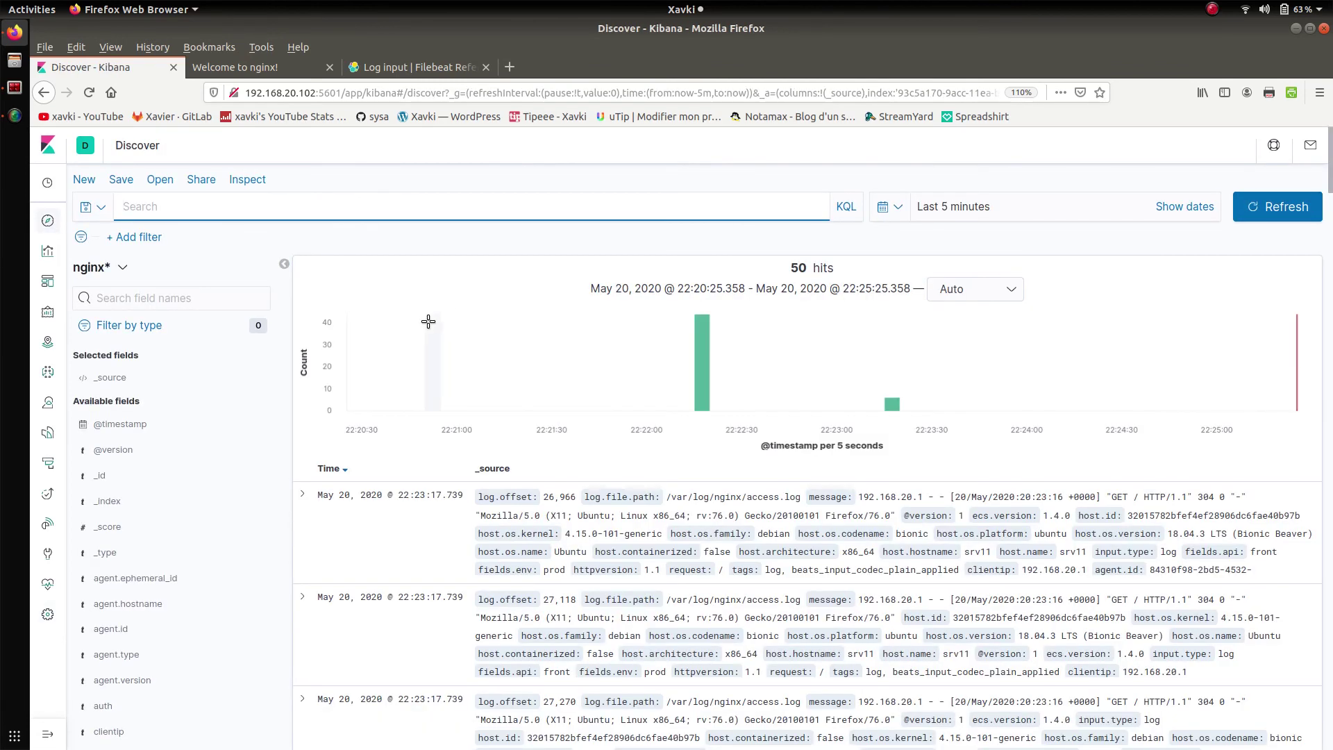
click(303, 495)
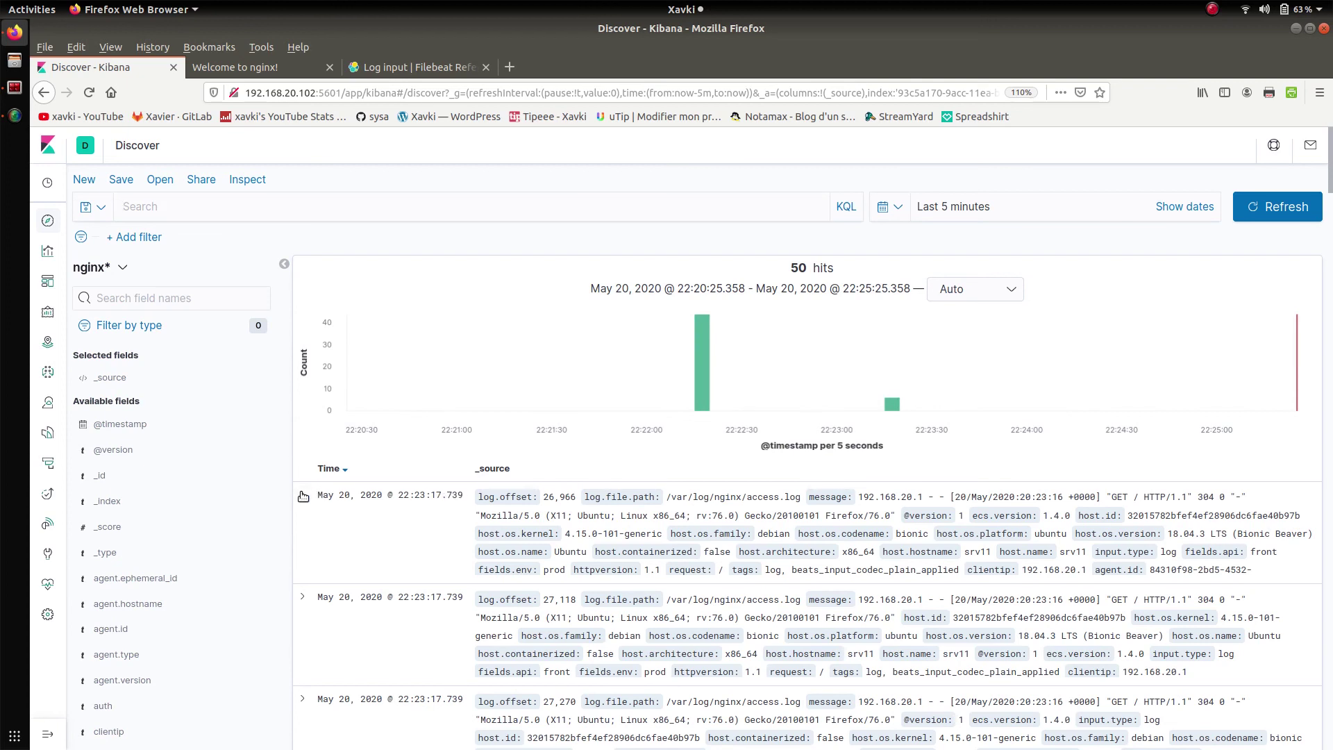
scroll(302, 492, down, 15)
scroll(301, 491, up, 8)
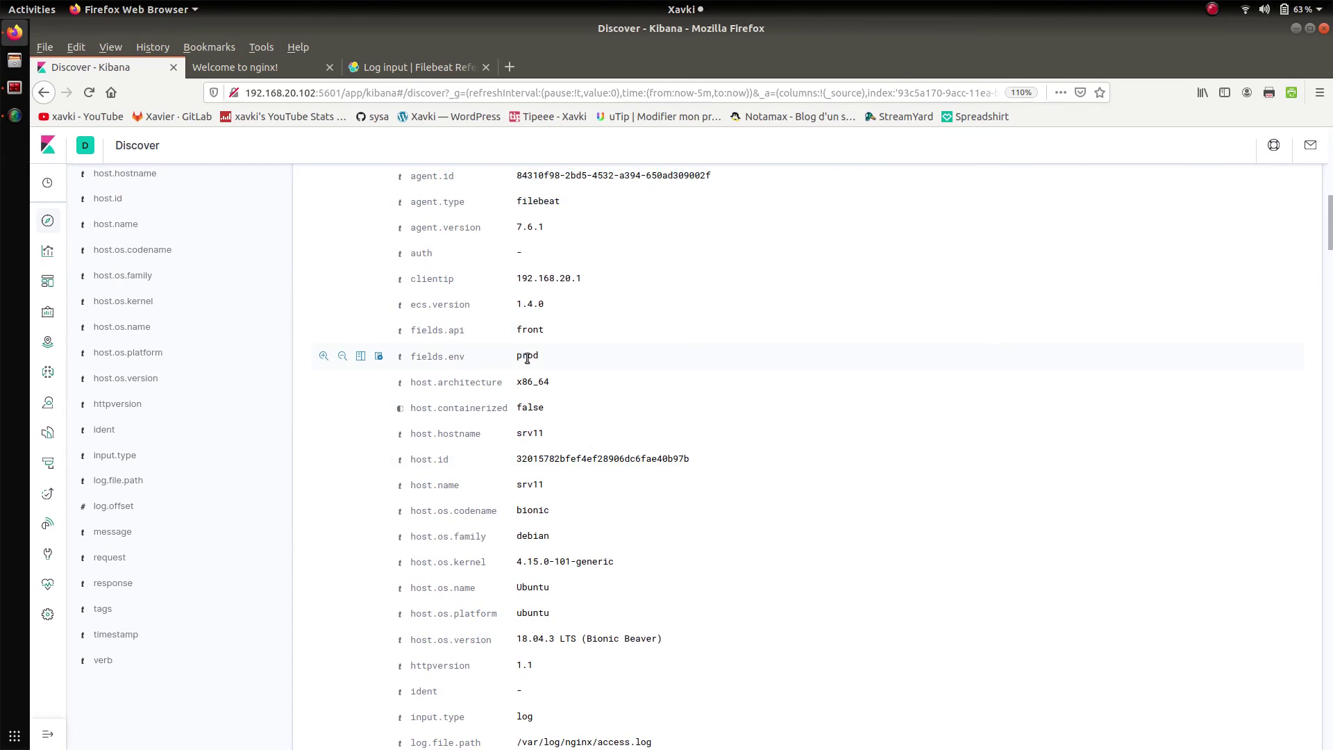
scroll(531, 355, down, 5)
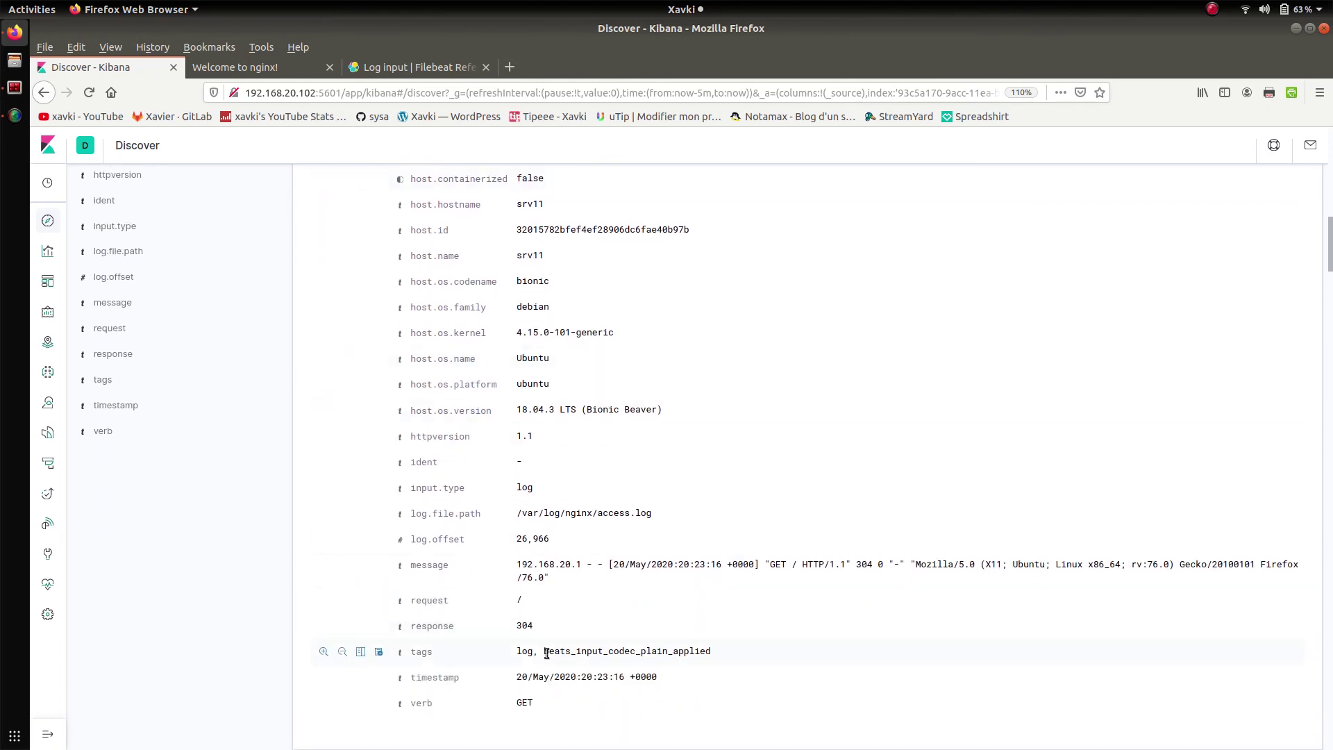
drag(544, 652, 517, 652)
scroll(596, 638, up, 6)
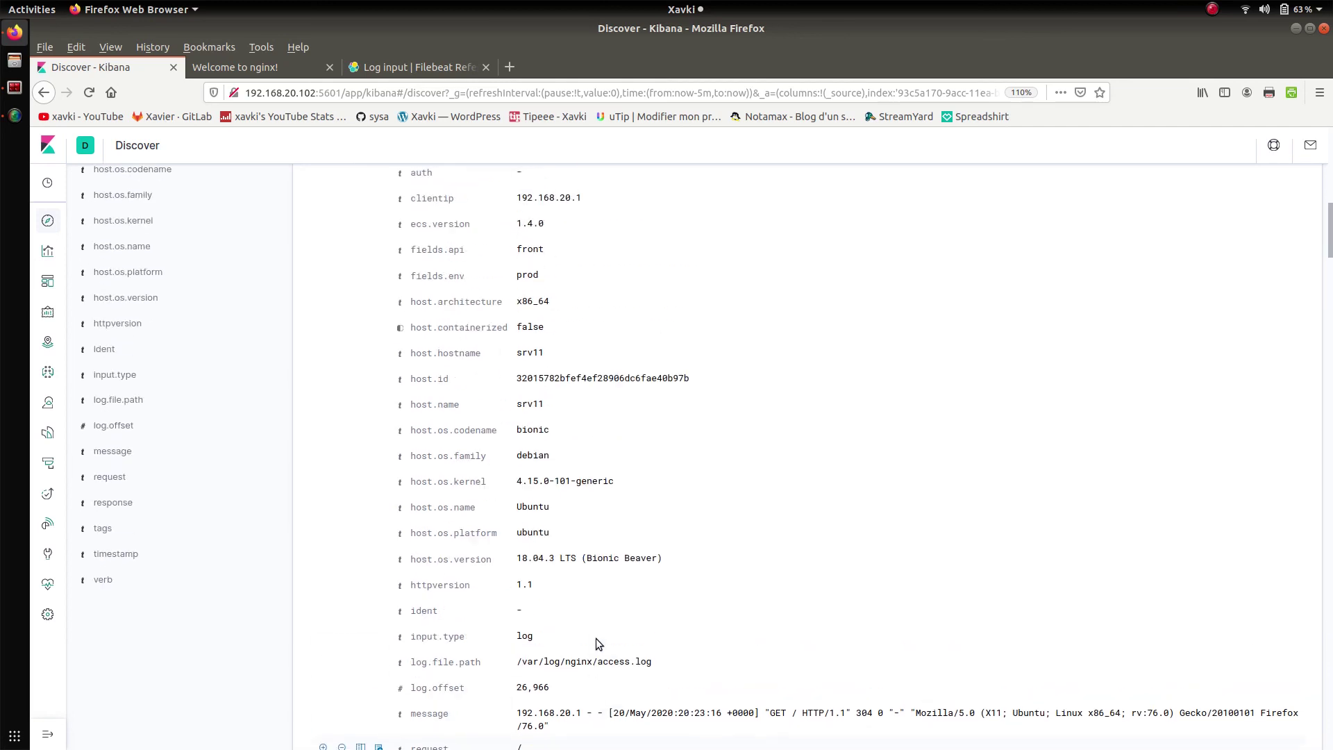
Switch to the Terminator terminal, review the paths through fields settings in filebeat.yml, and quit vim without saving
key(alt+Tab)
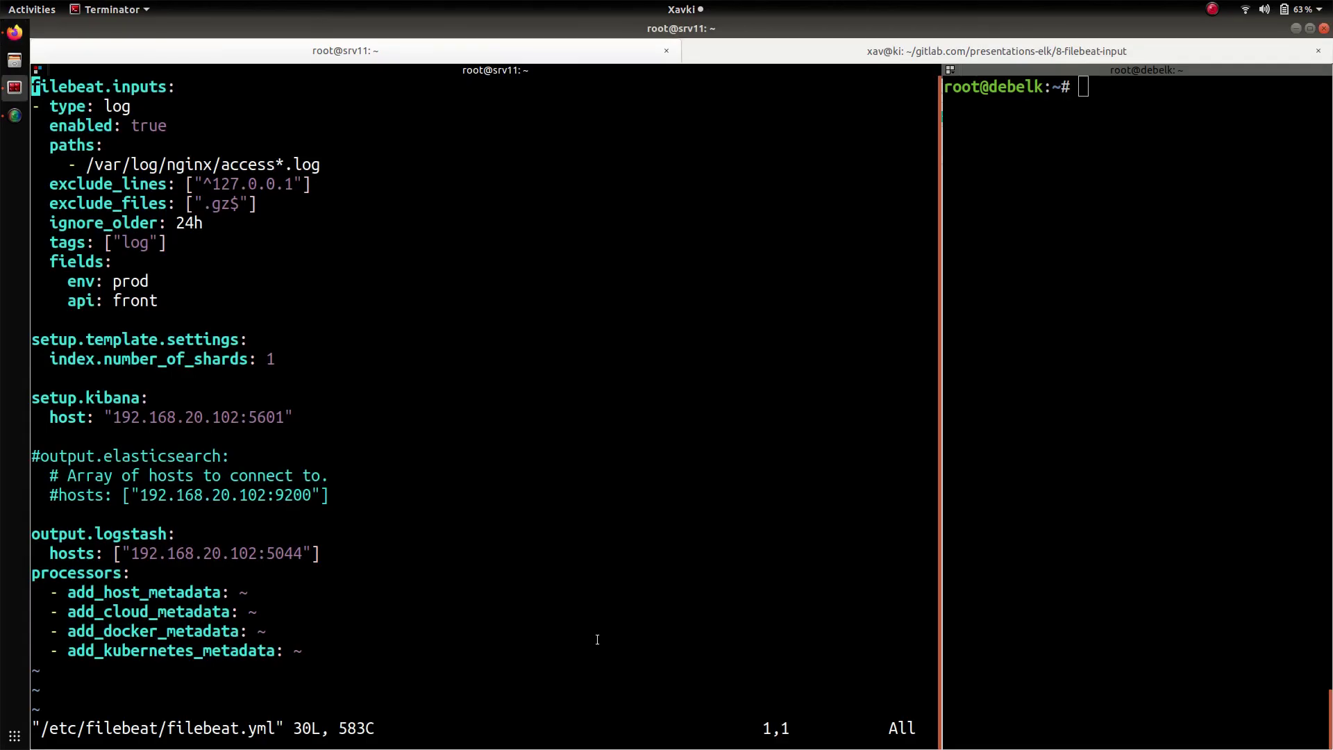
drag(217, 304, 24, 144)
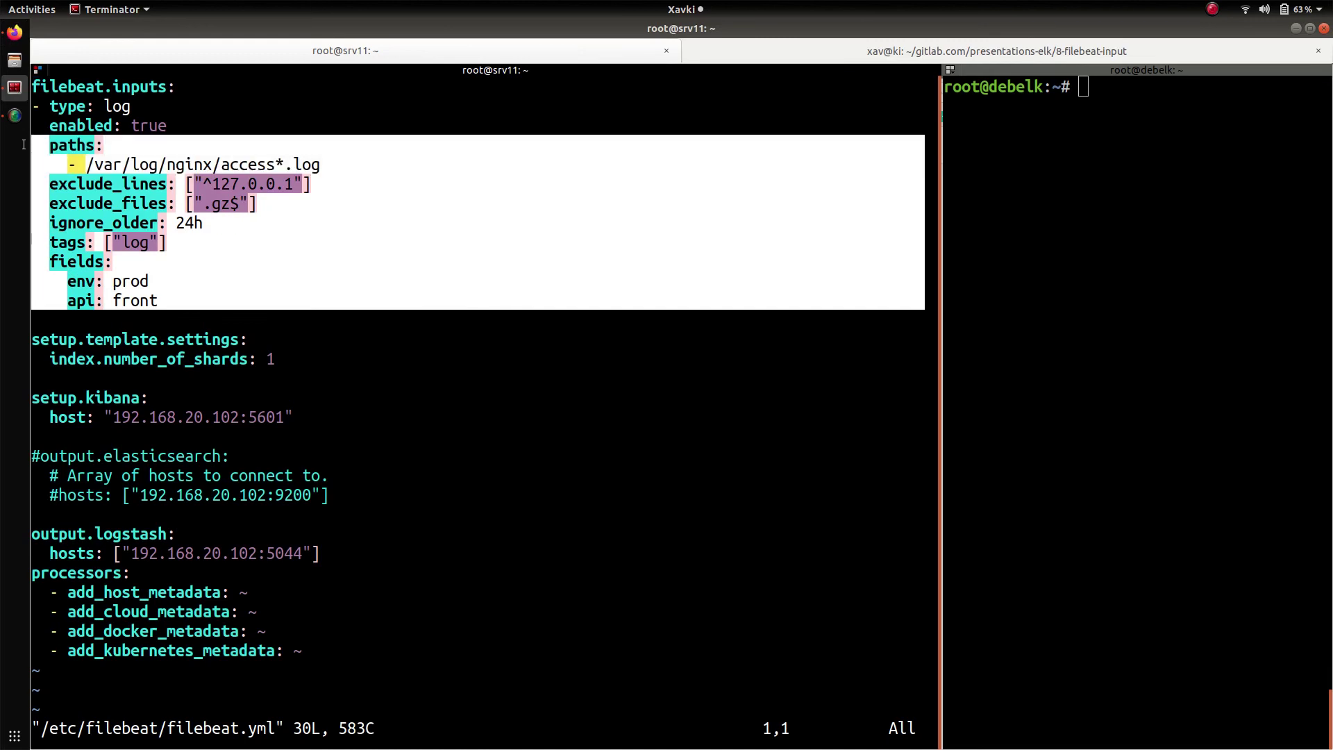
click(258, 208)
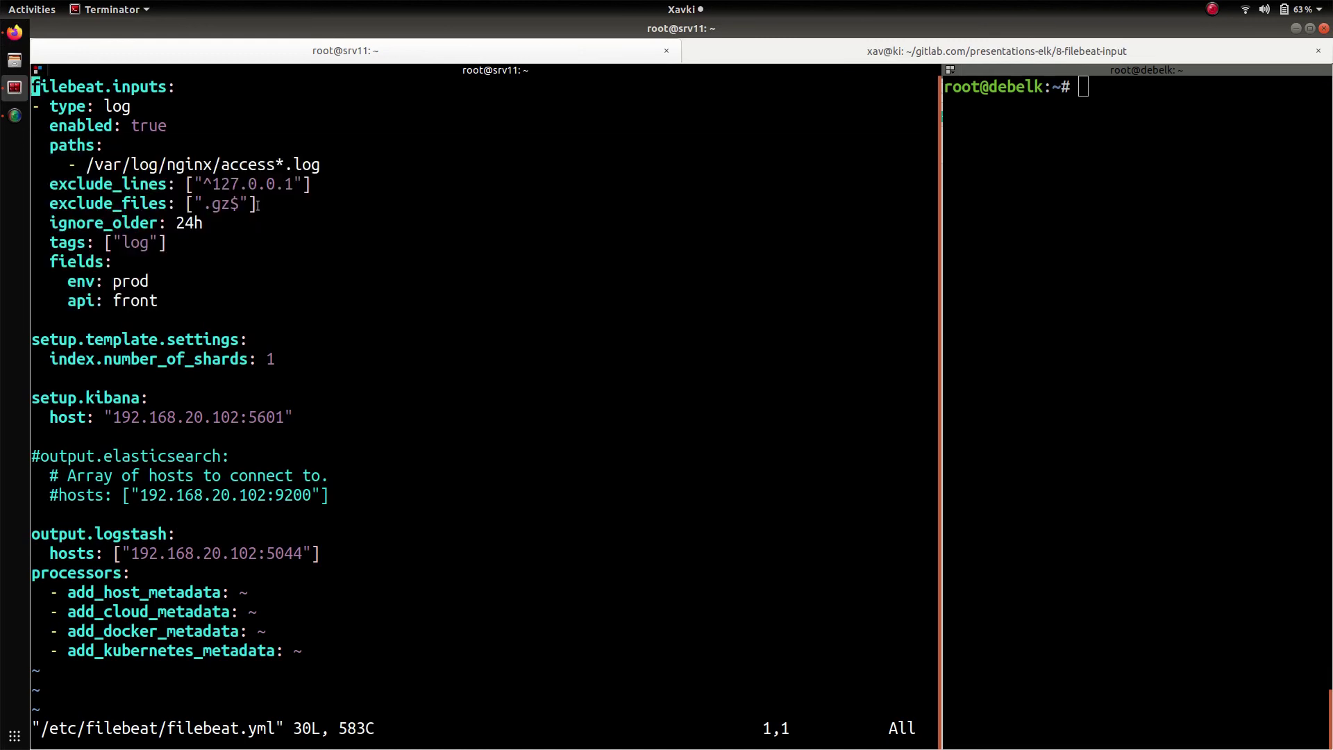
text(:q)
key(Return)
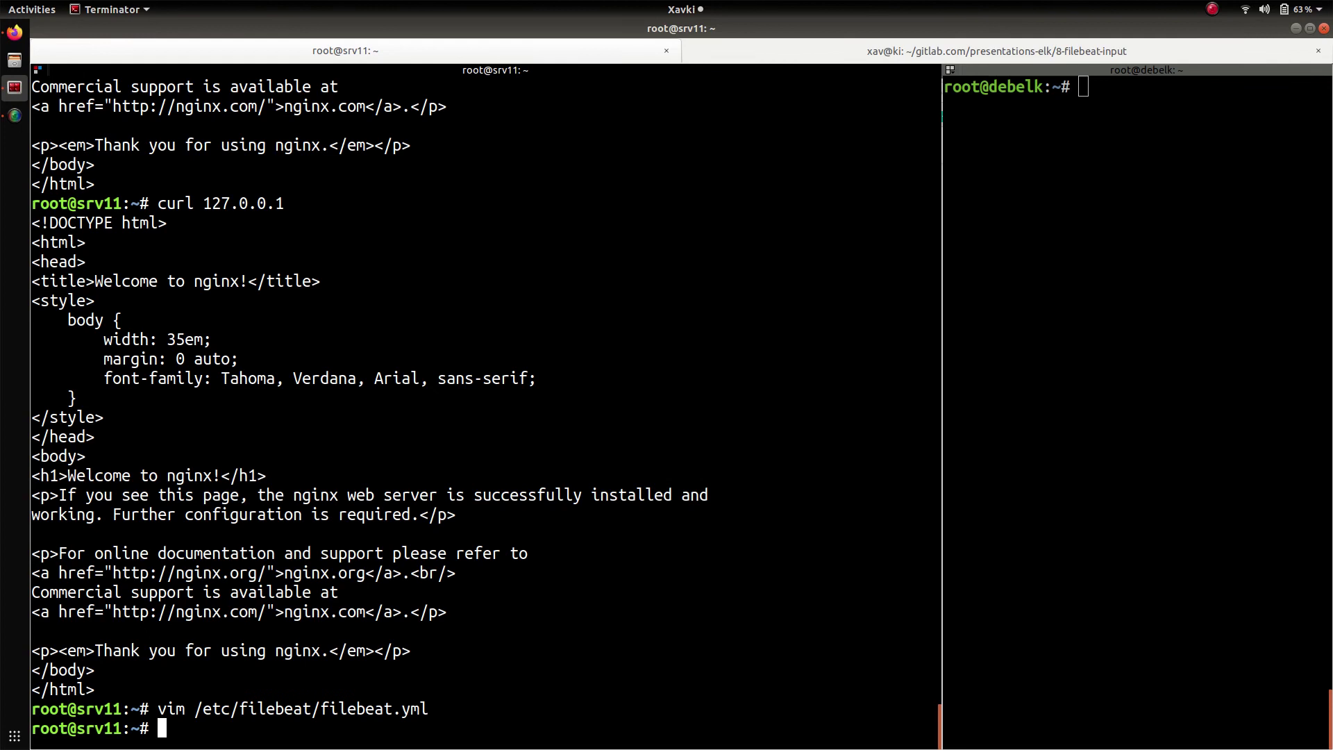
View the filebeat.yml open in the 8-filebeat-input terminal session
click(715, 57)
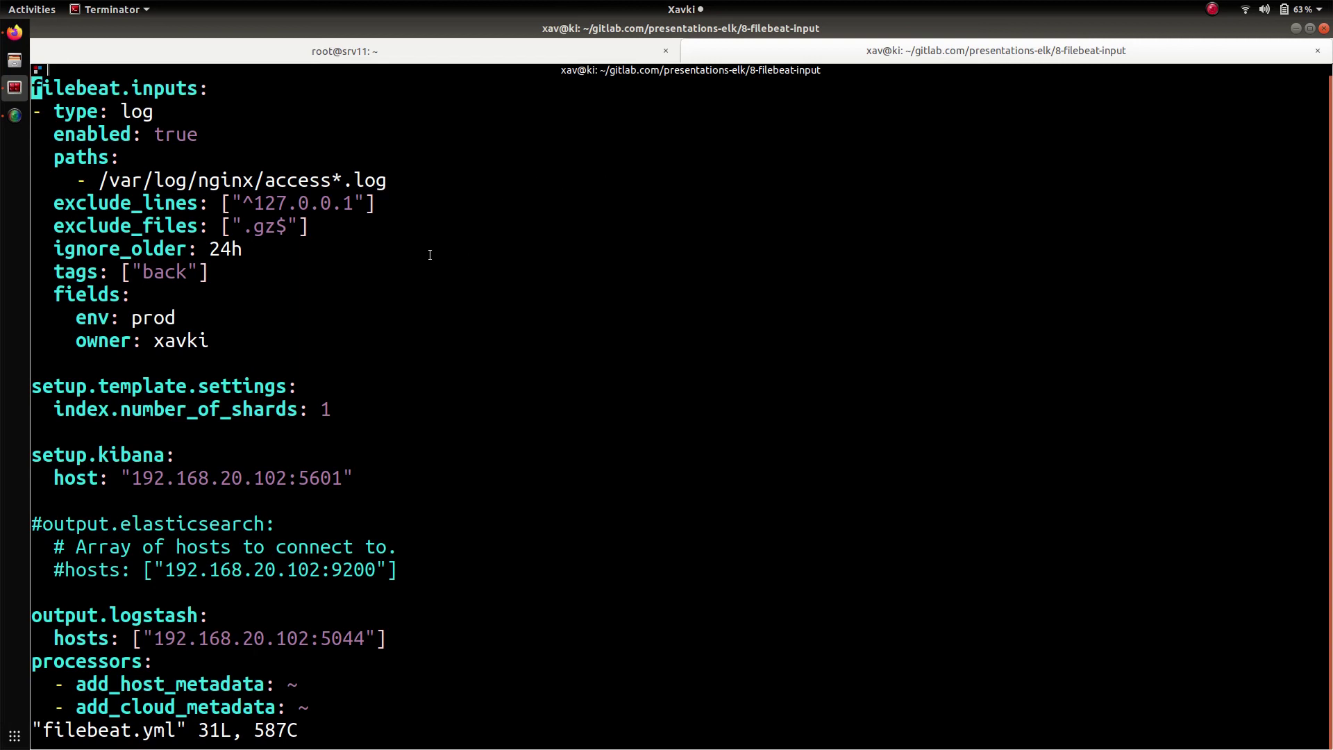
click(15, 115)
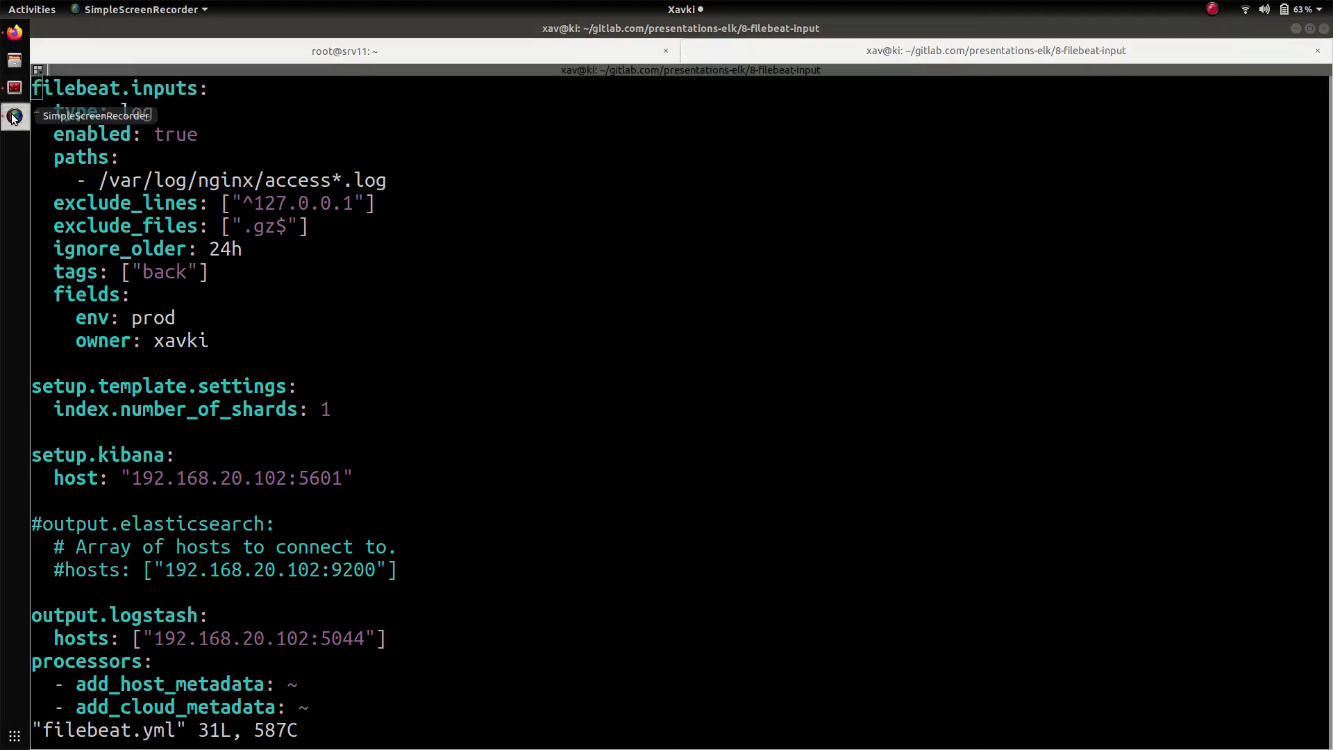